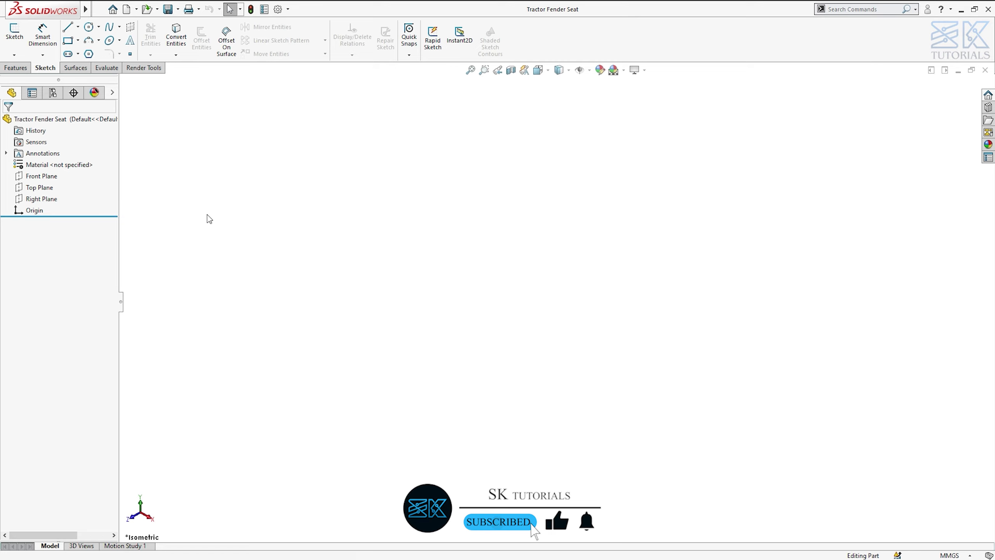
Step: Start a new sketch on the Front Plane and pick the corner rectangle tool
left_click(42, 177)
left_click(49, 161)
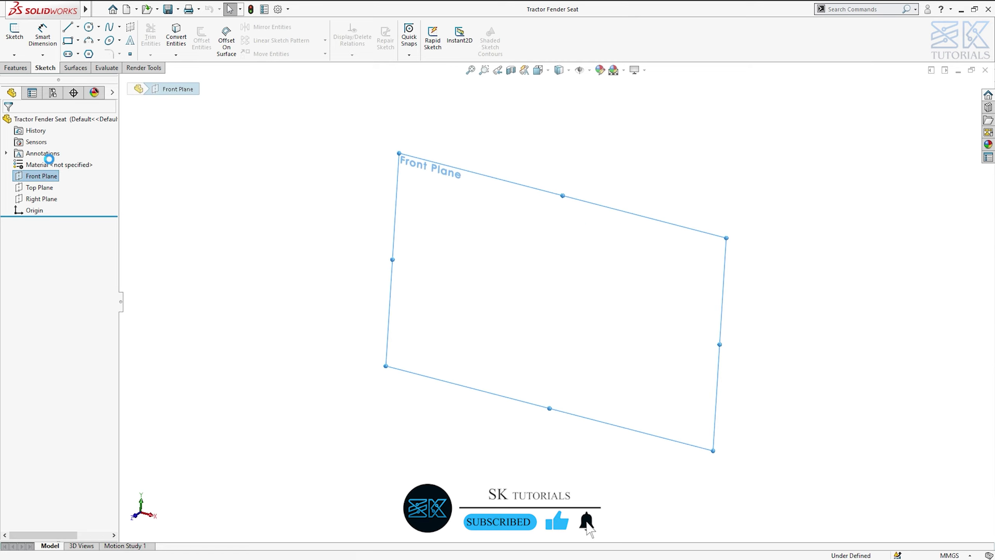
left_click(68, 41)
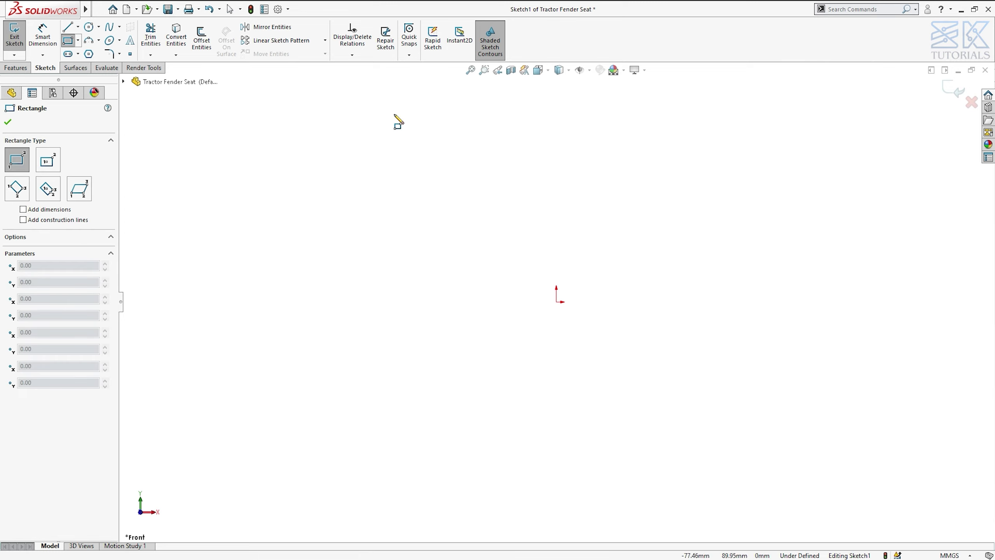
Step: Draw a corner rectangle and dimension its height to 15
left_click(394, 113)
left_click(458, 301)
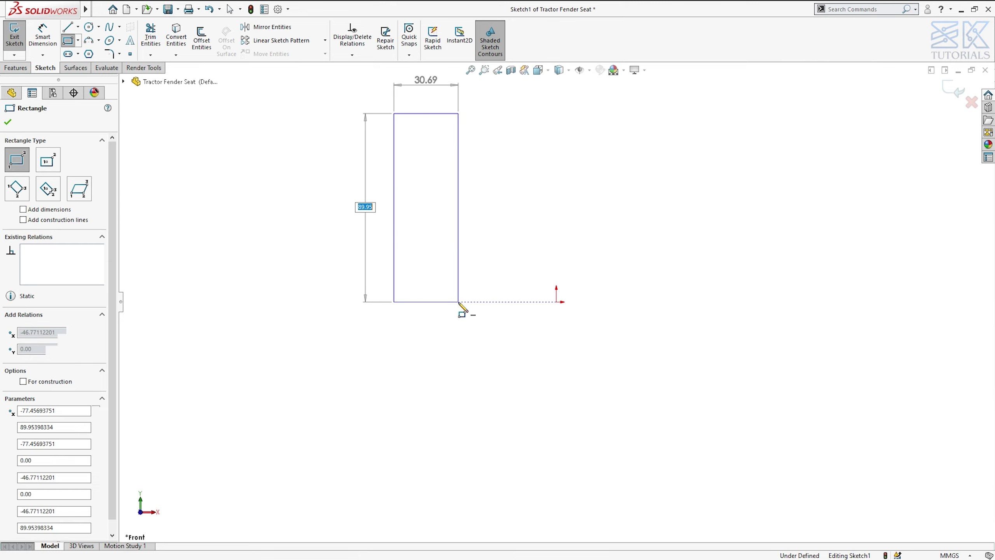
key("Escape")
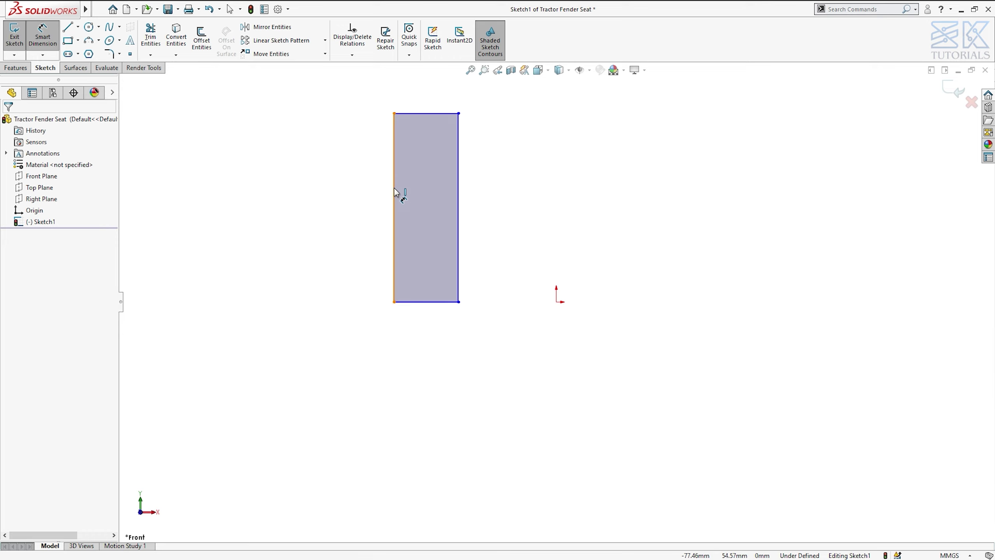
left_click(370, 224)
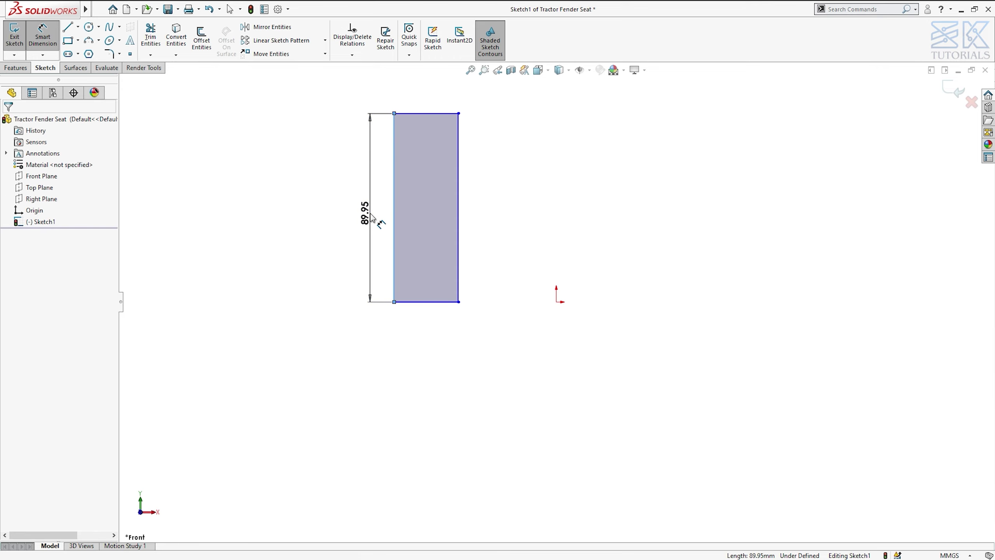
left_click(371, 218)
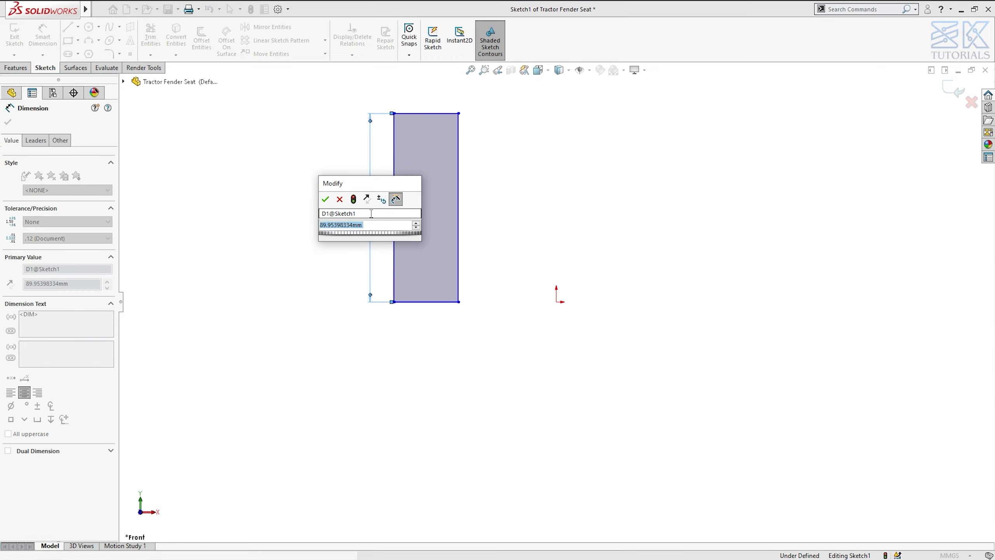
type("15")
key("Return")
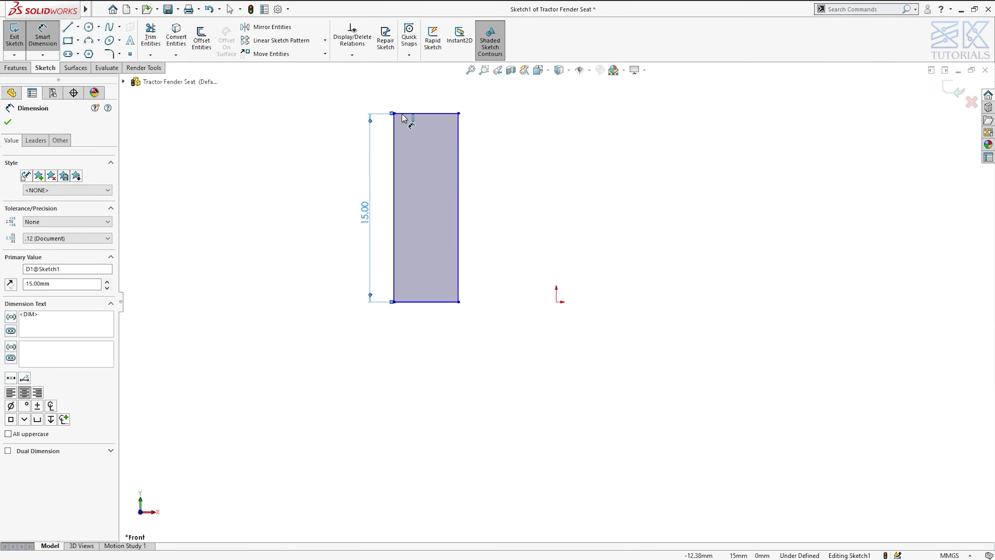
Step: Dimension the rectangle 22 from the origin and 1 wide
left_click(459, 128)
left_click(556, 302)
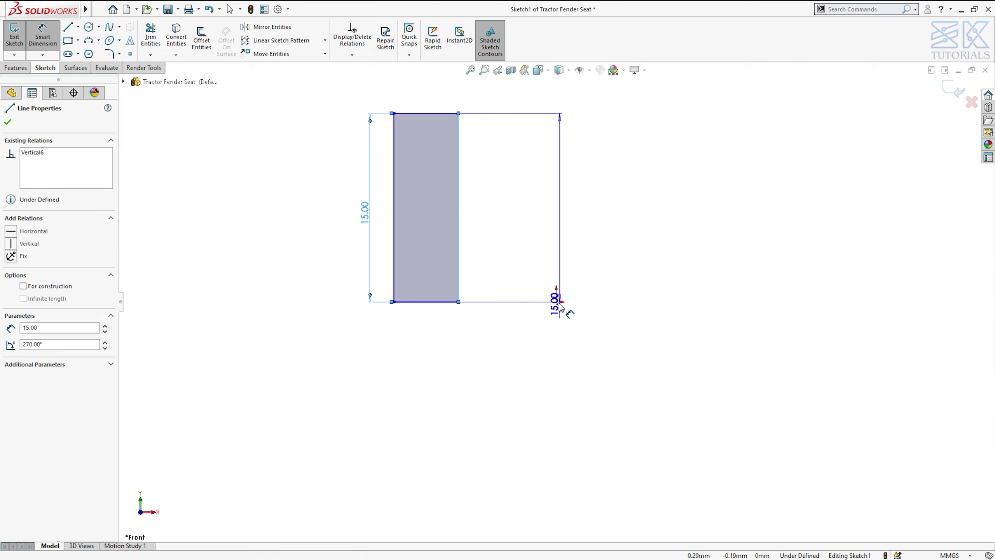
left_click(499, 126)
left_click_drag(498, 124, 505, 103)
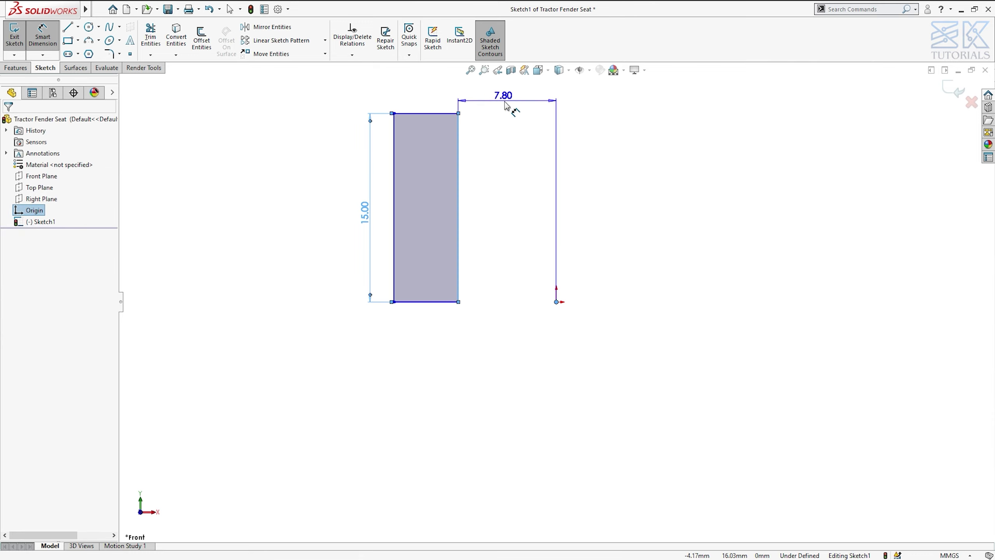
left_click(505, 103)
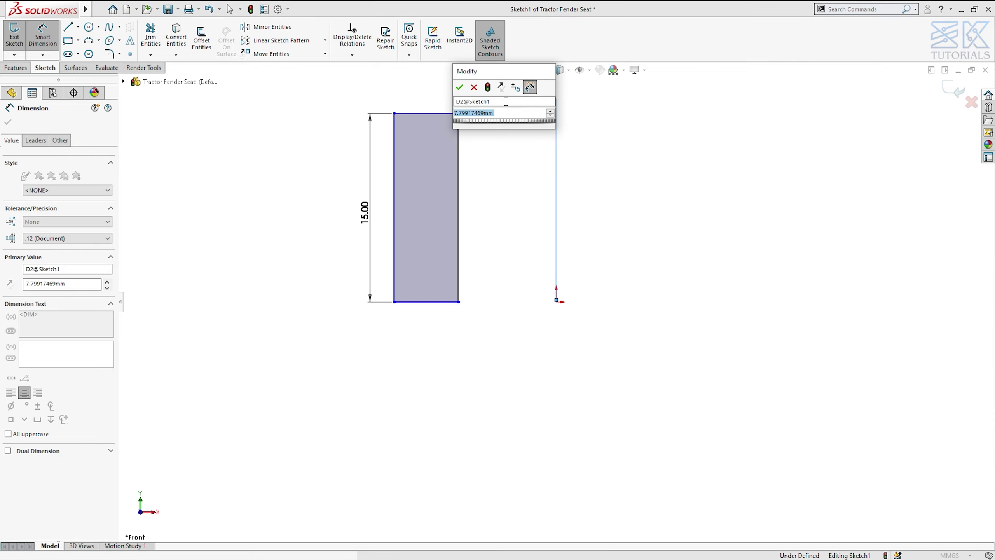
type("22")
key("Return")
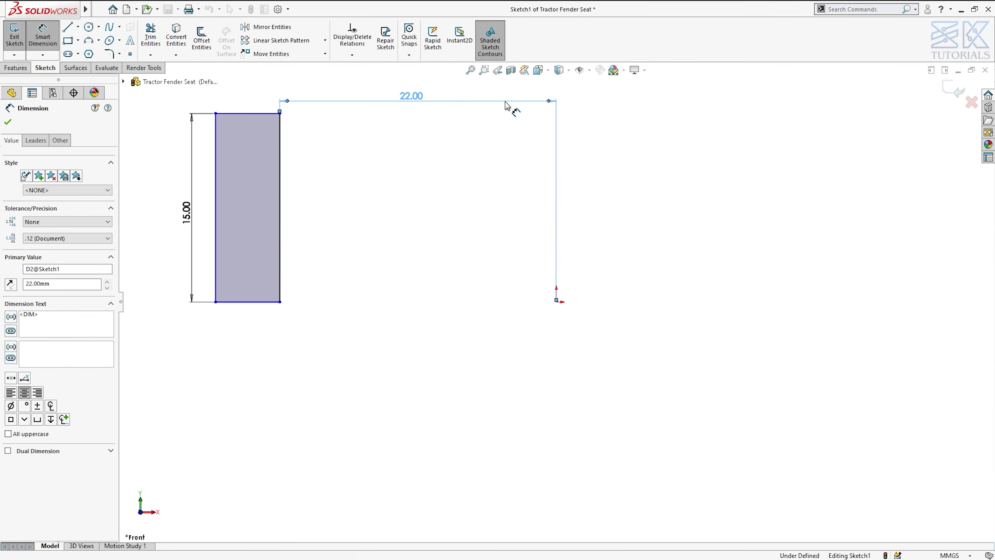
left_click(251, 112)
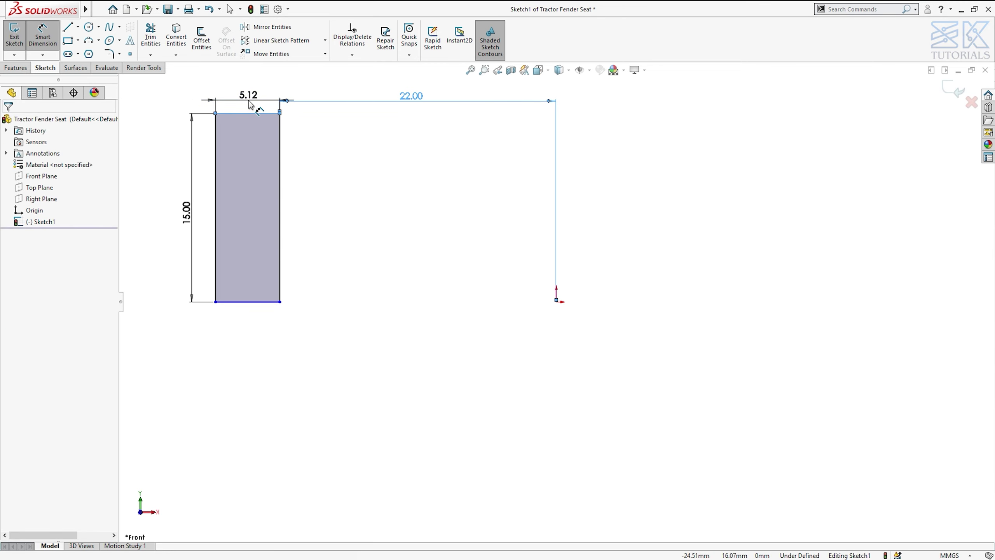
left_click(250, 104)
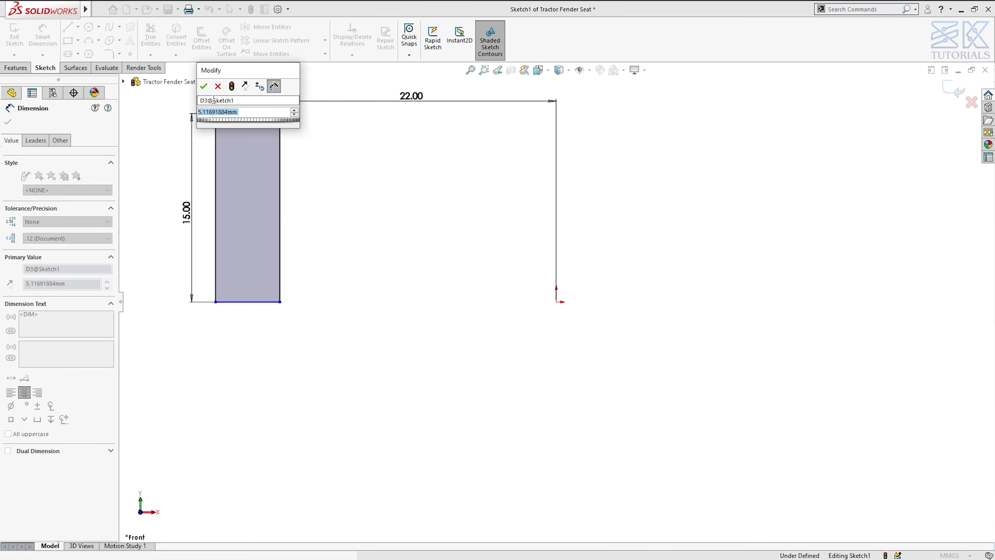
type("1")
key("Return")
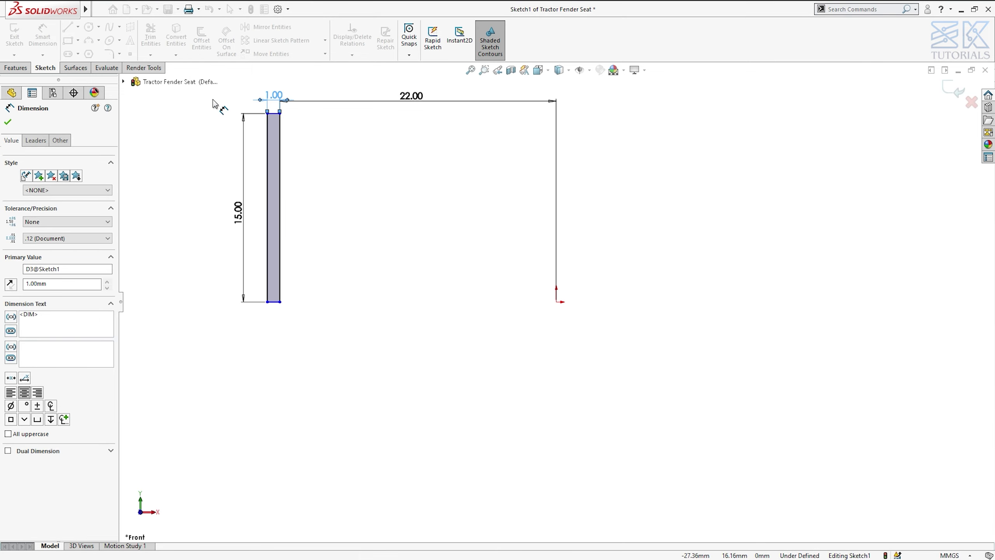
key("Escape")
key("Escape")
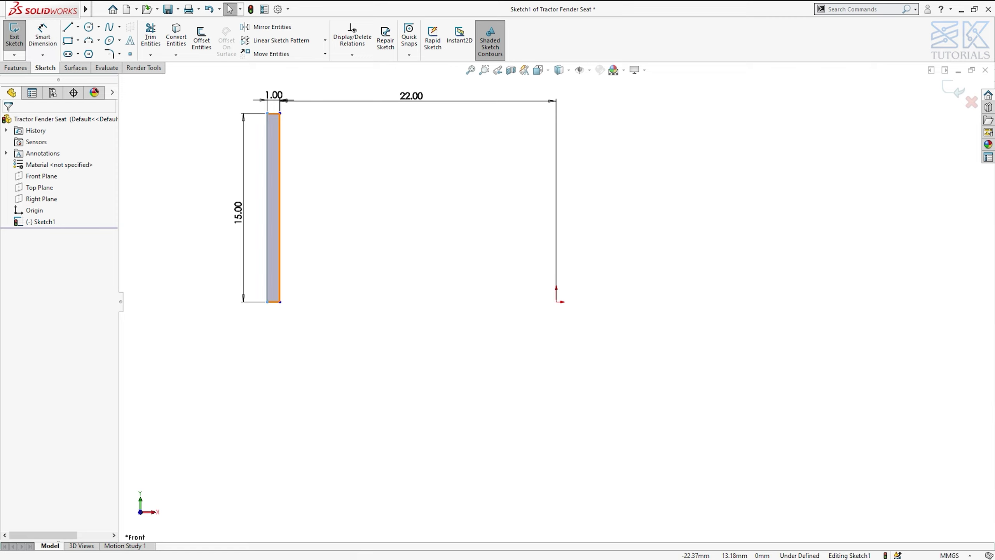
Step: Convert the rectangle to construction lines and make its bottom edge coincident with the origin
left_click(273, 208)
left_click(319, 105)
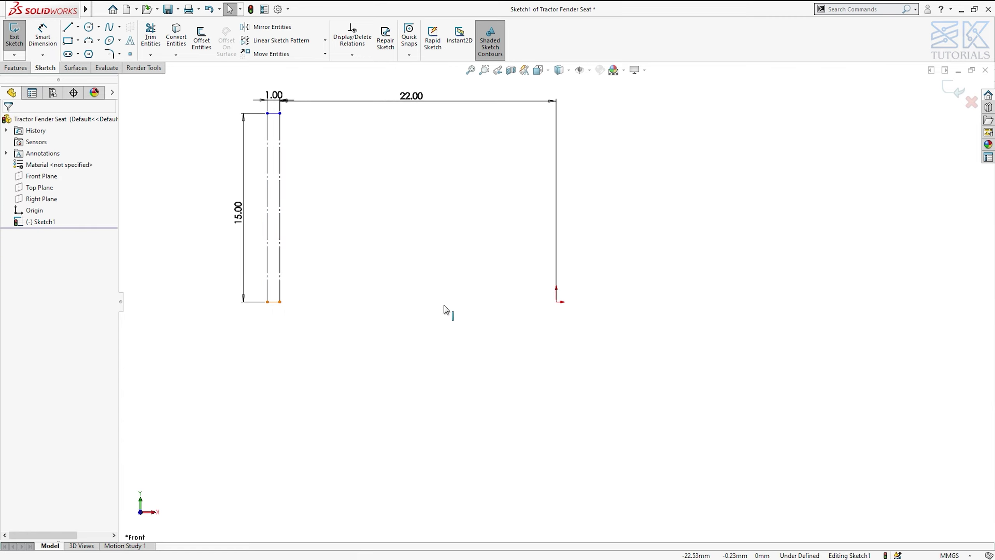
left_click(273, 301)
left_click(556, 302, "ctrl")
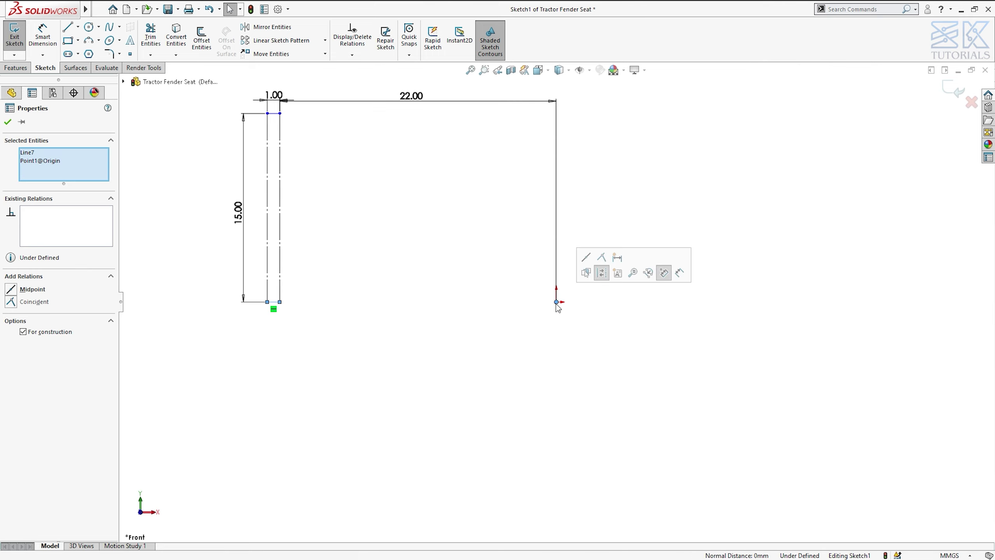
left_click(602, 267)
left_click(396, 249)
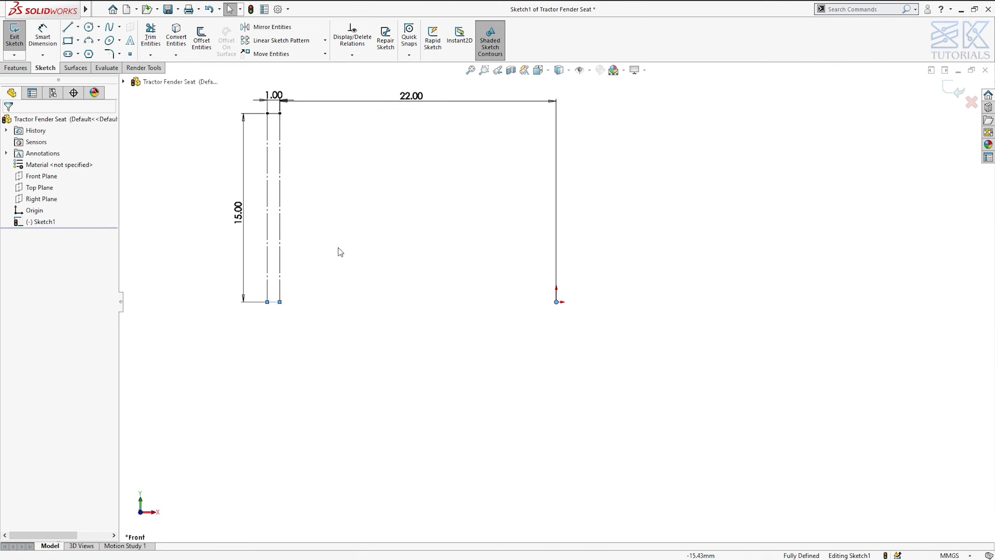
scroll(274, 214, "down", 2)
middle_click_drag(274, 213, 348, 290, "ctrl")
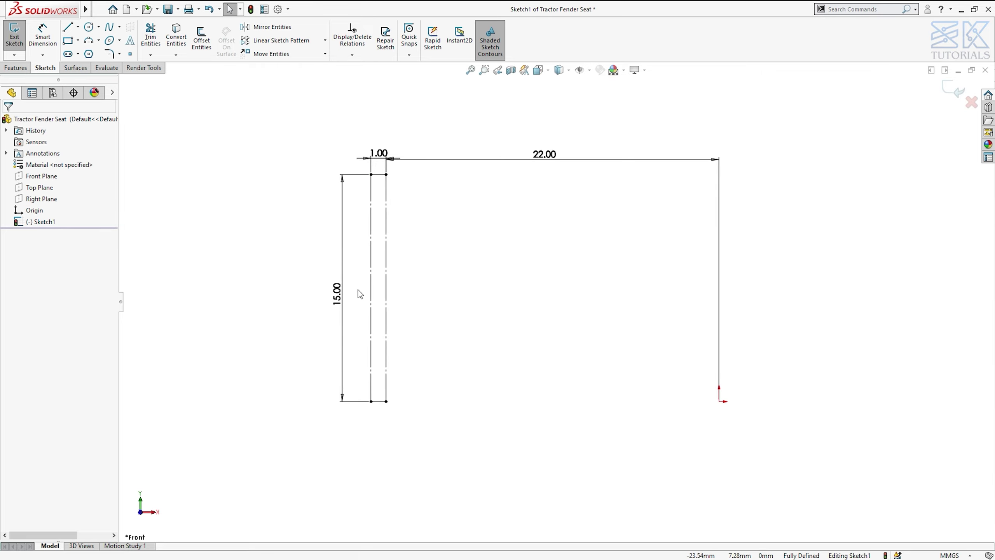
scroll(349, 290, "down", 1)
Step: Sketch a line-arc-line-arc S-path from the bottom-right corner, snapping its end to the top-right corner
key("l")
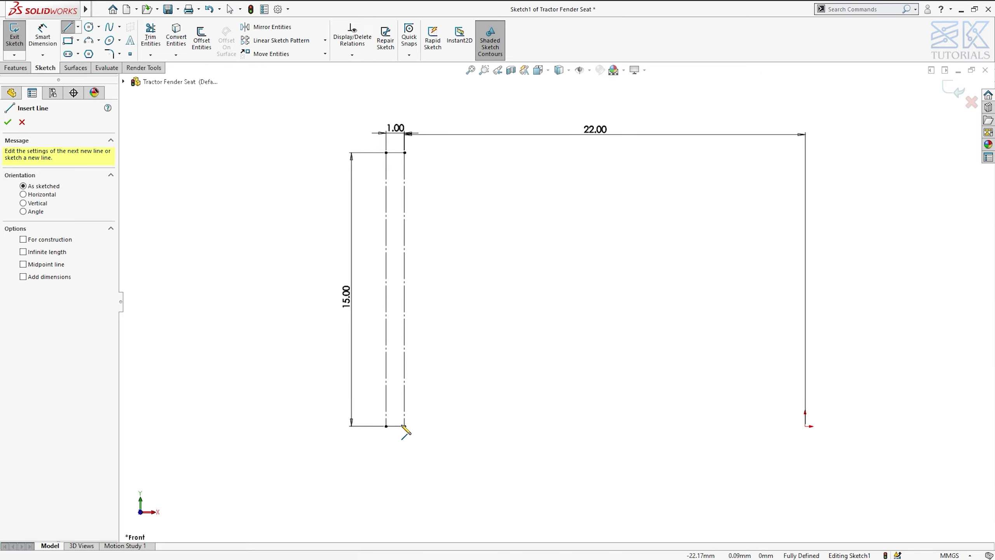
left_click(405, 426)
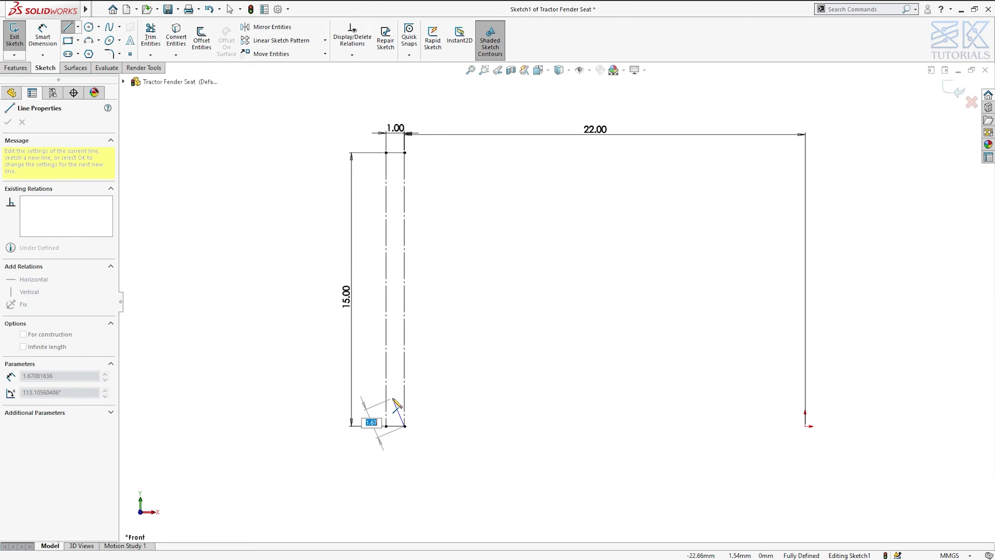
left_click(393, 399)
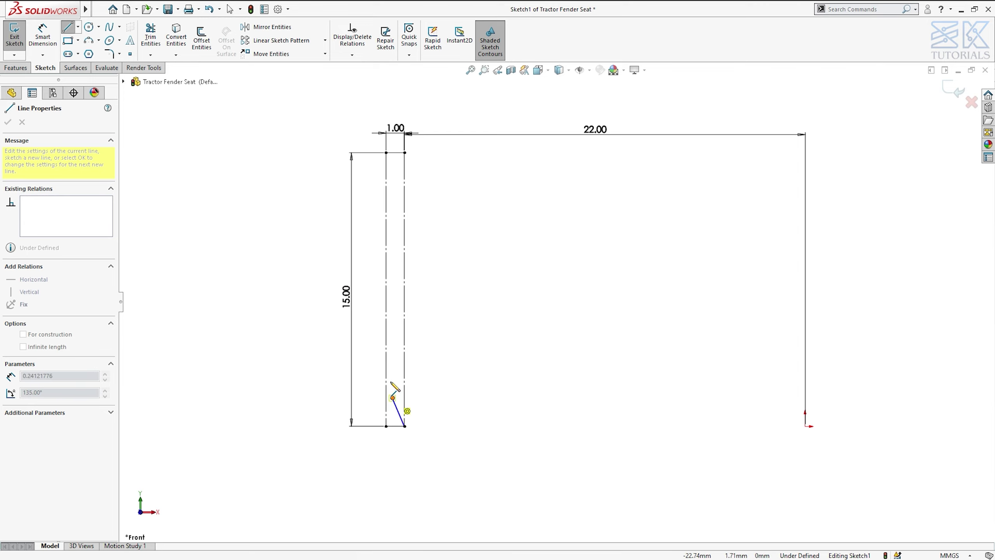
key("a")
left_click(393, 300)
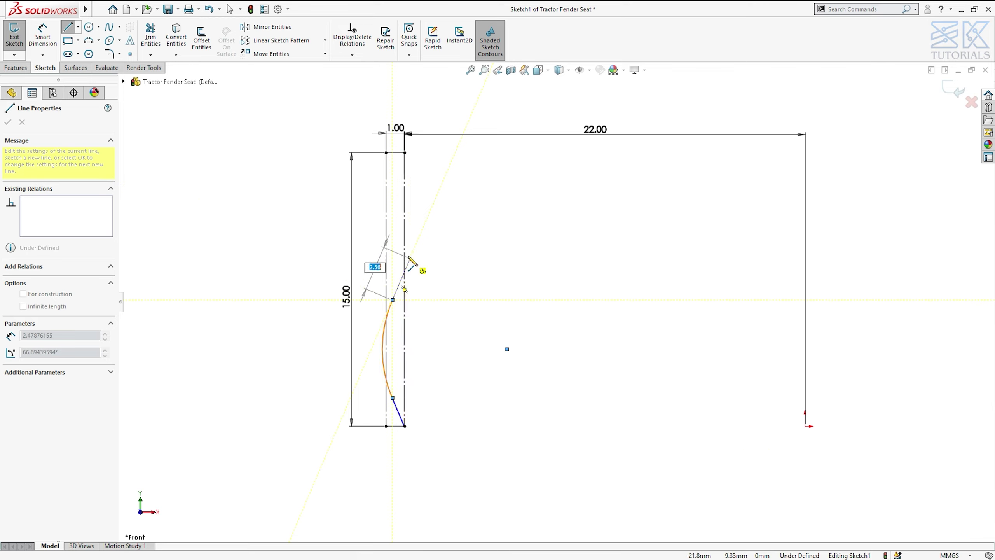
left_click(410, 257)
key("a")
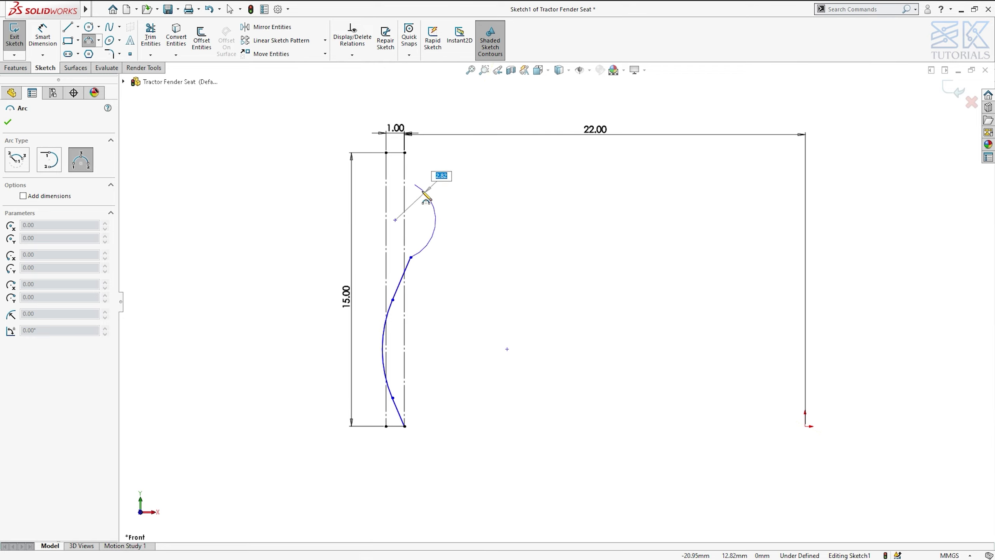
left_click(415, 185)
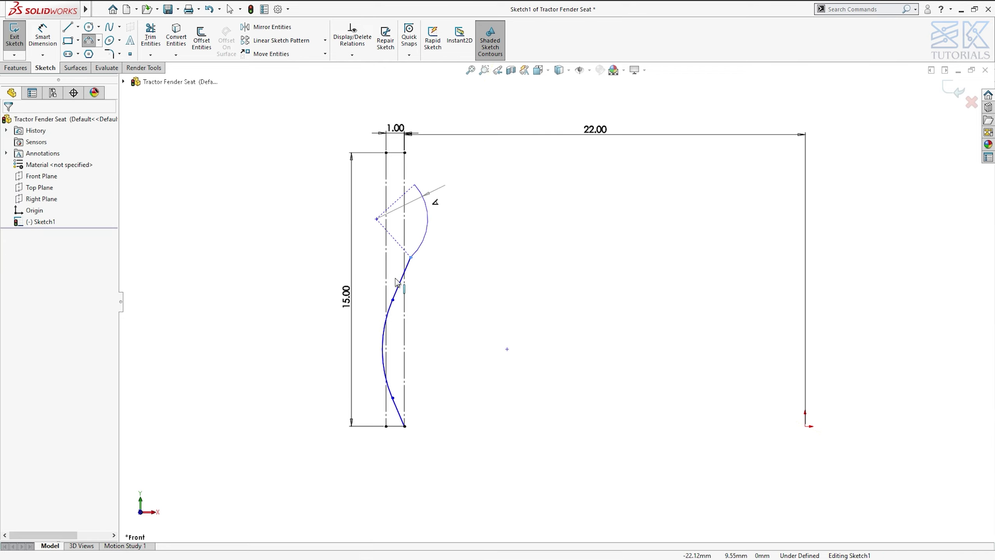
key("Escape")
left_click(411, 257)
left_click(468, 220)
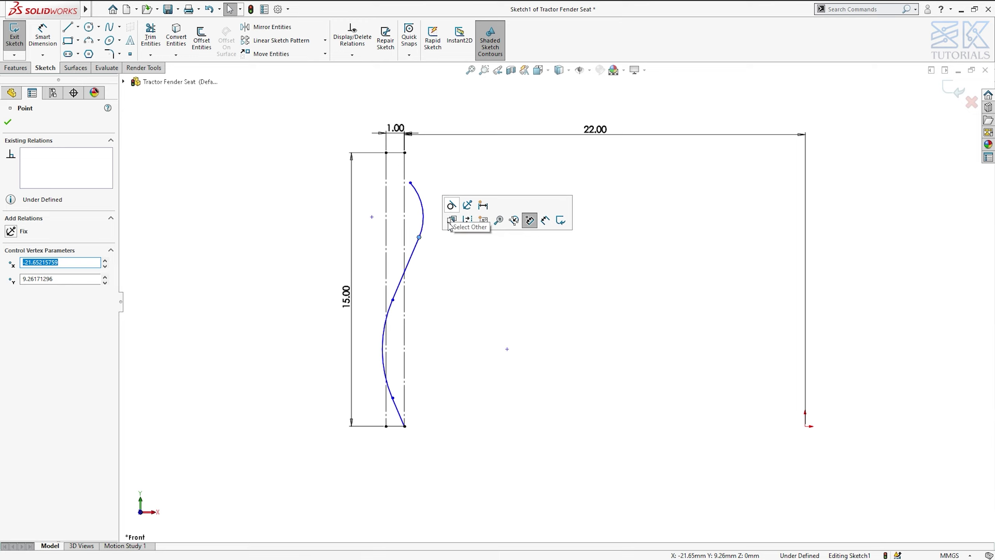
left_click_drag(411, 183, 405, 152)
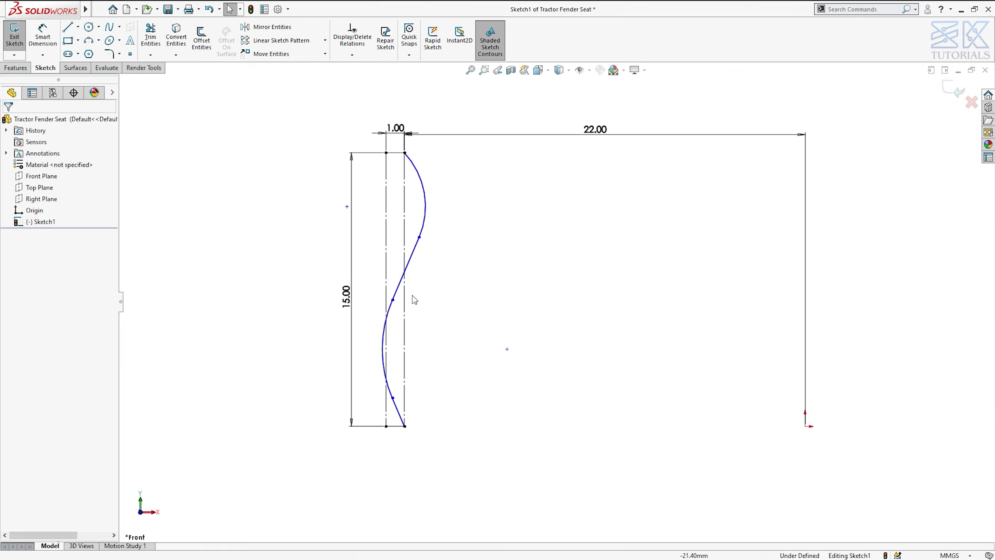
Step: Make both arcs of the S-curve tangent to their adjoining lines
left_click(389, 348)
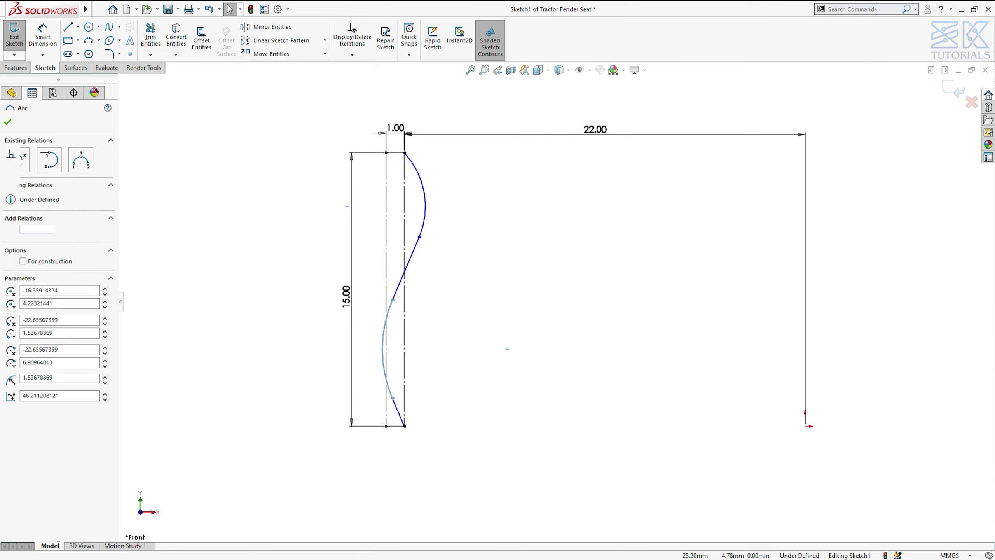
left_click(389, 348)
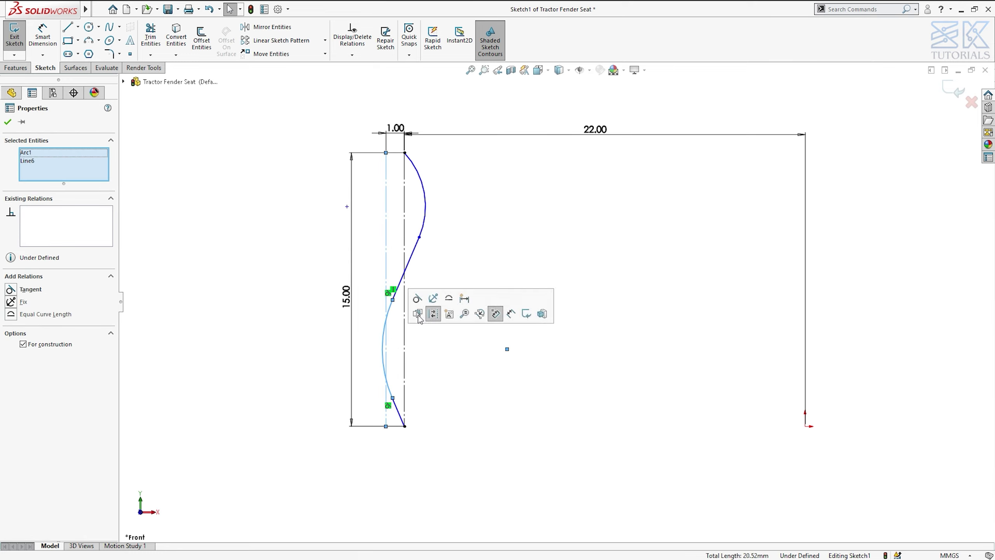
left_click(442, 313)
left_click(448, 391)
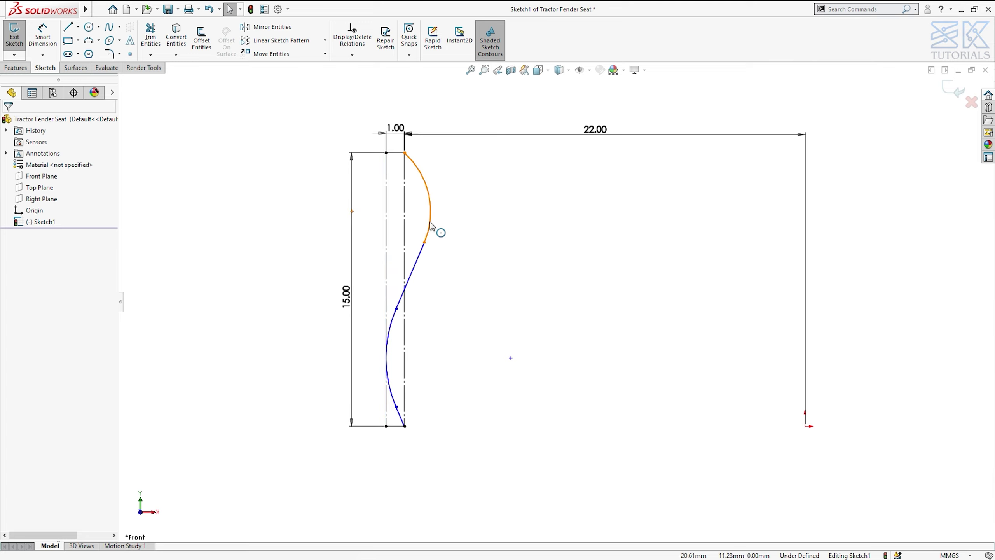
left_click(422, 223)
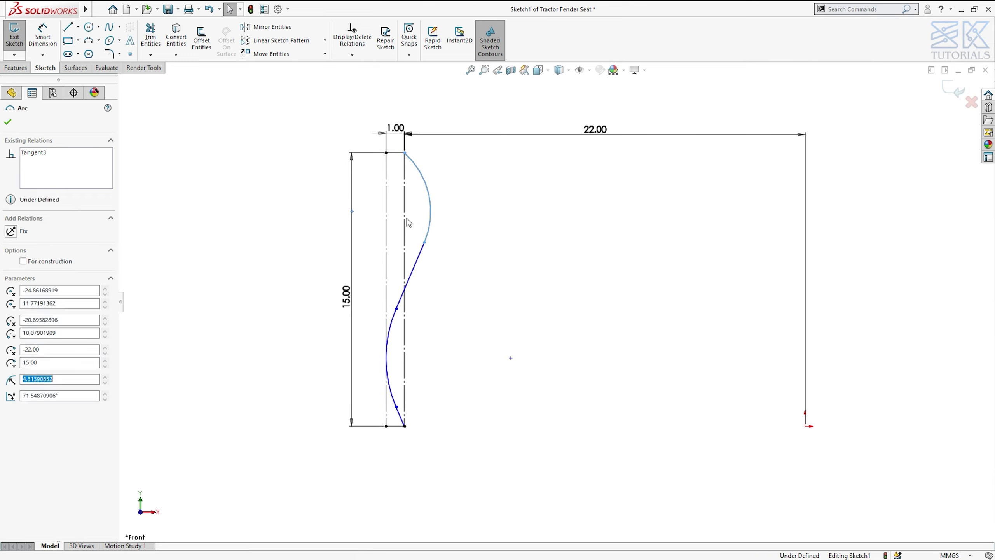
left_click(405, 219, "ctrl")
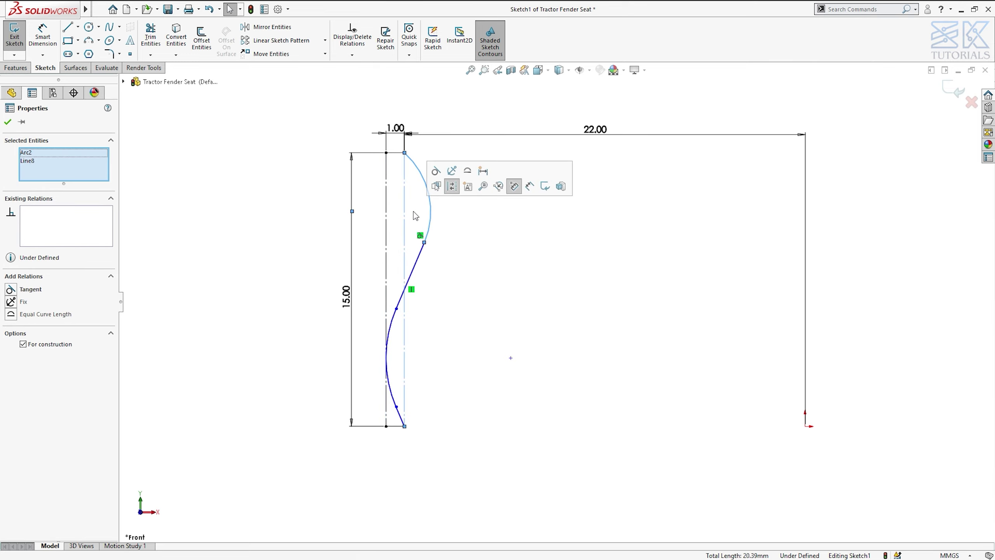
left_click(435, 173)
left_click(433, 303)
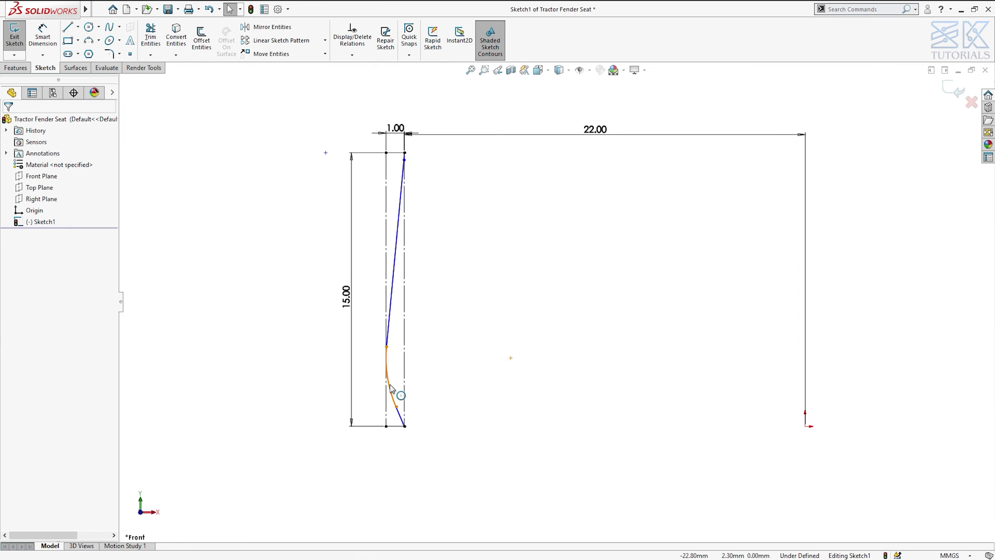
Step: Make the two arcs equal and dimension the lower arc to R15
left_click(405, 159, "ctrl")
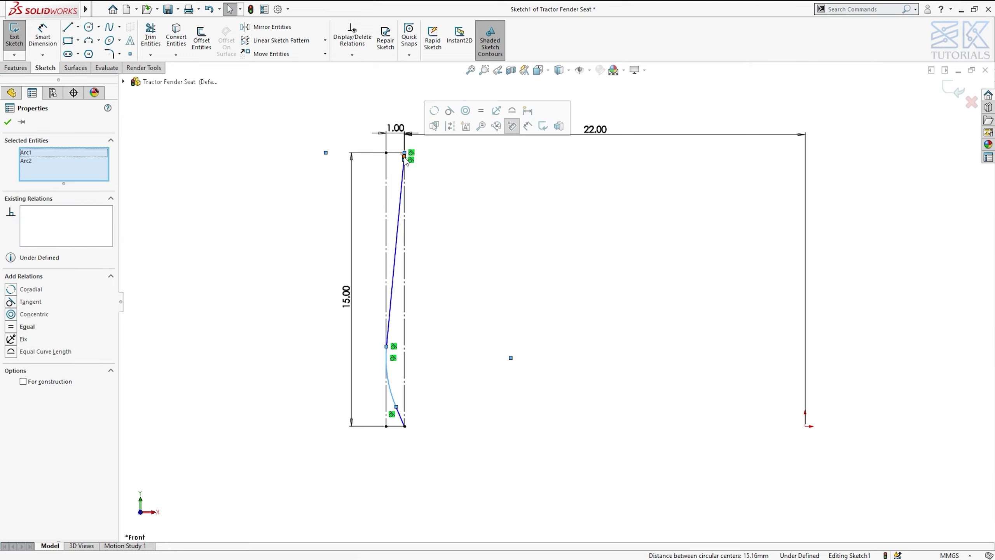
left_click(481, 114)
left_click(471, 269)
right_click_drag(514, 445, 508, 377)
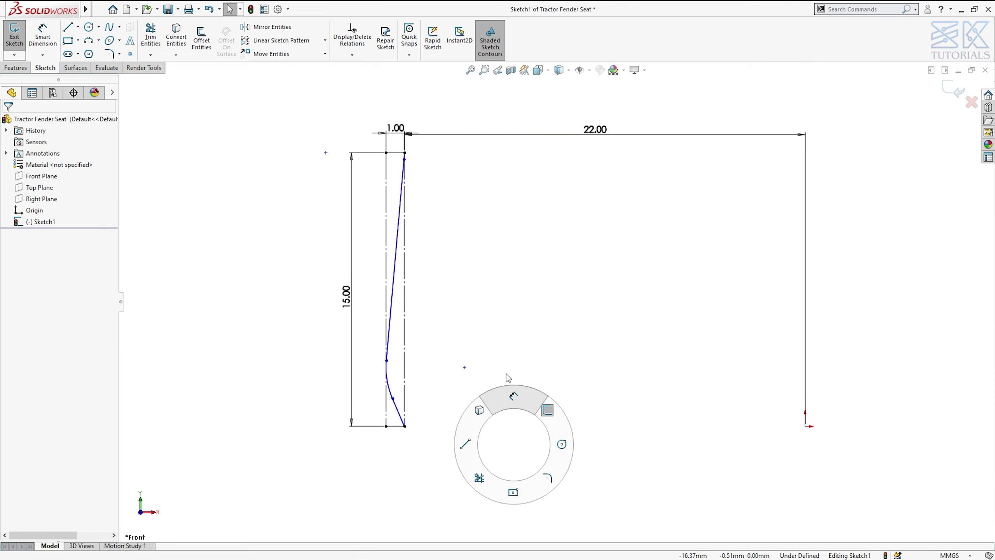
left_click(389, 391)
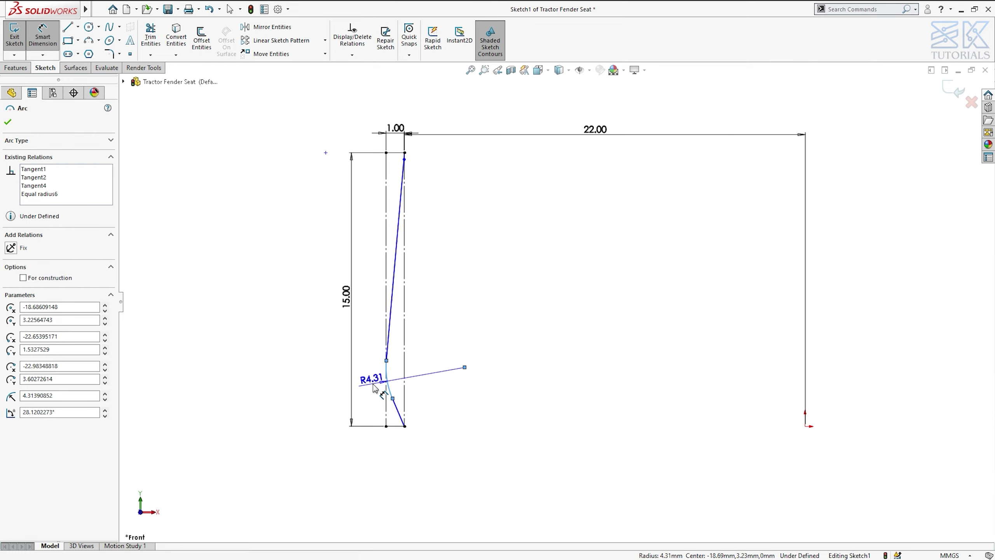
left_click(373, 385)
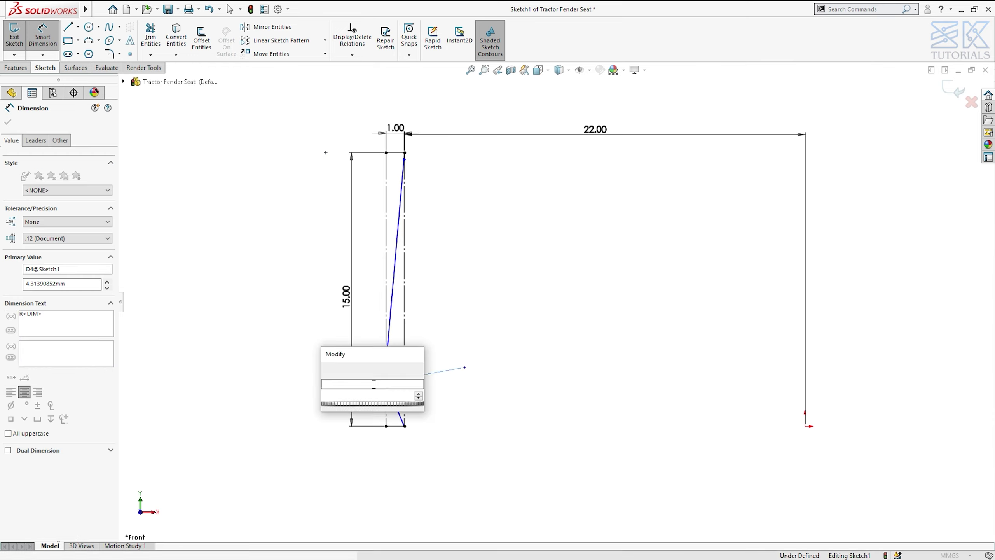
type("15")
key("Return")
type("15")
key("Return")
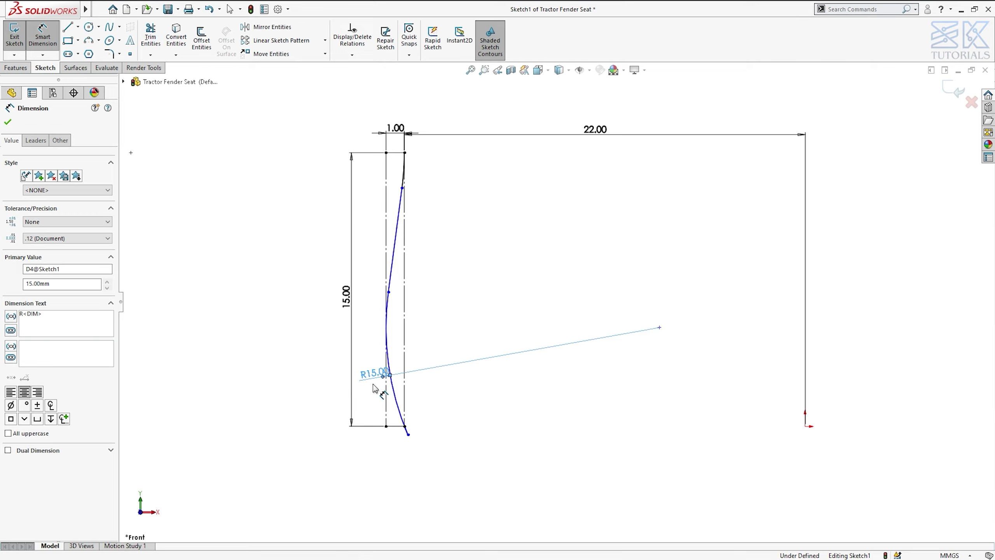
key("Escape")
left_click_drag(408, 435, 401, 412)
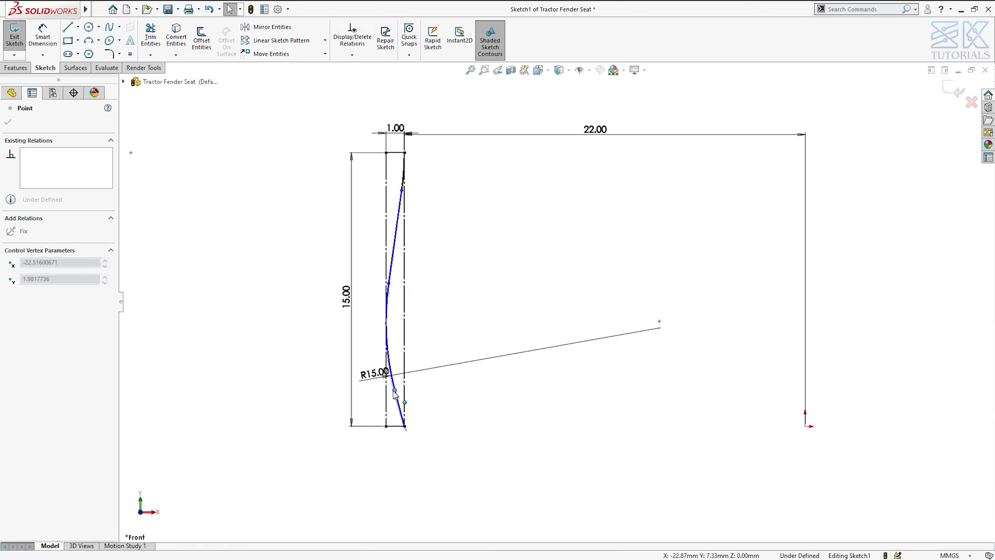
Step: Make the two short control lines at the curve's bottom equal in length
left_click(401, 416)
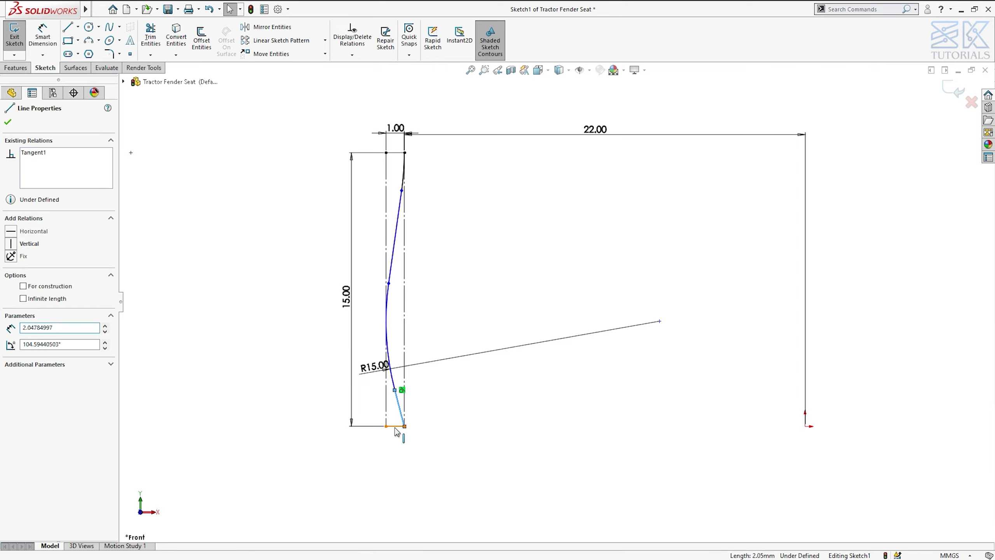
left_click(404, 426, "ctrl")
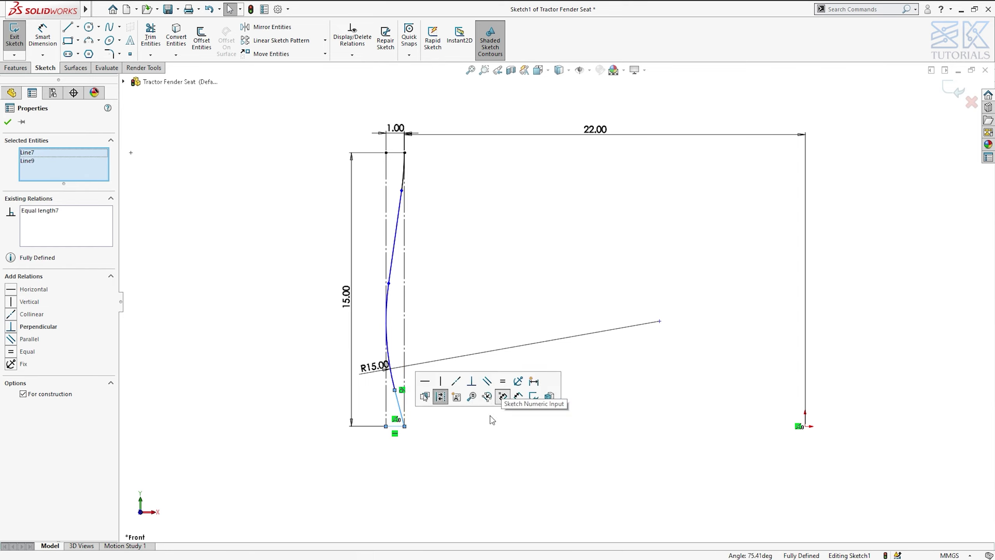
left_click(488, 400)
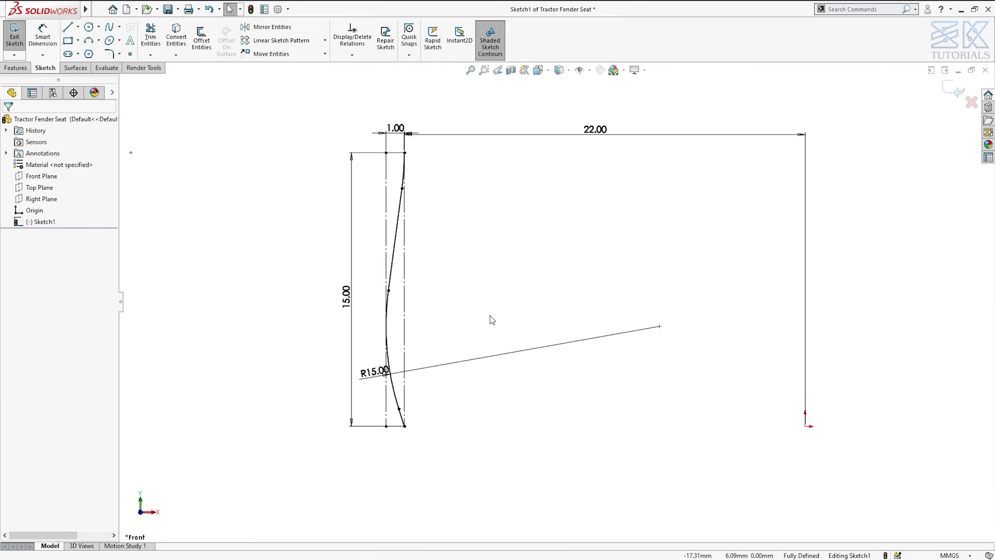
Step: Close Sketch1 and start a new sketch on the Top Plane, viewed normal to it
left_click(13, 38)
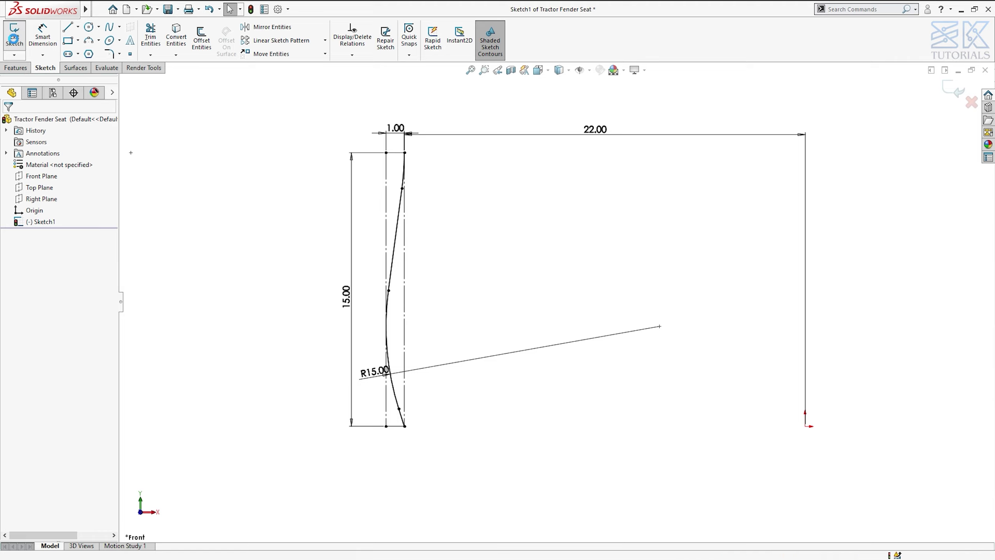
left_click(47, 188)
left_click(54, 177)
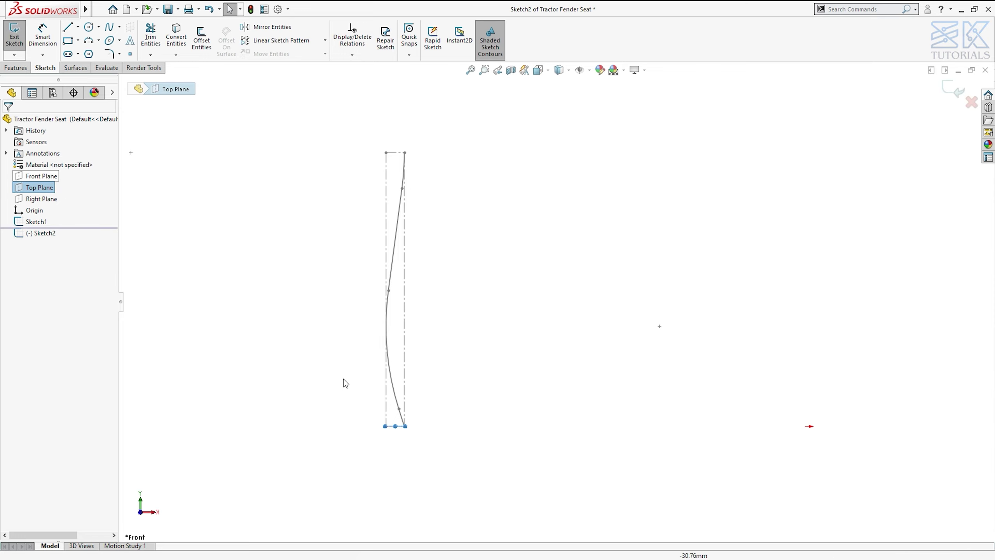
key("ctrl+8")
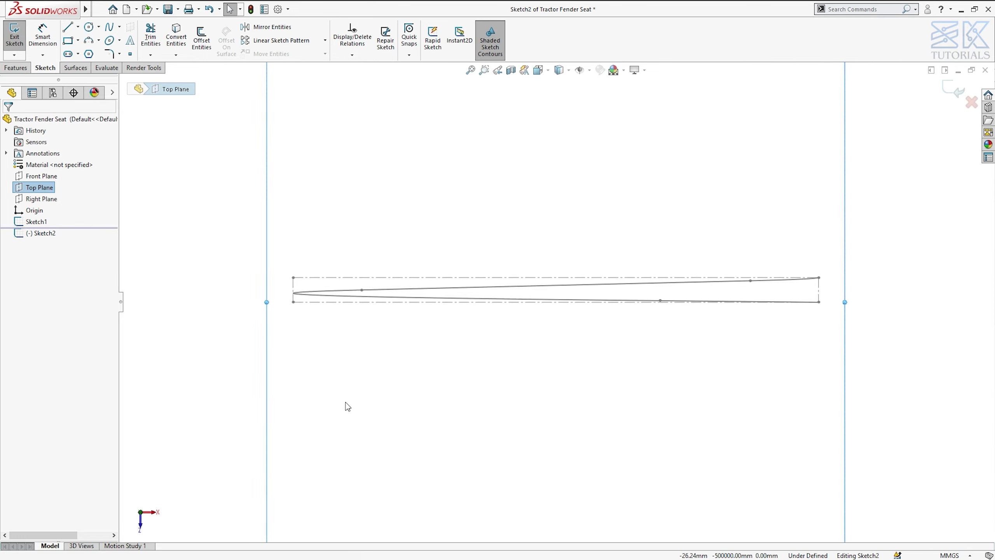
Step: Draw a circle at the curve's lower end and dimension it to Ø3
key("c")
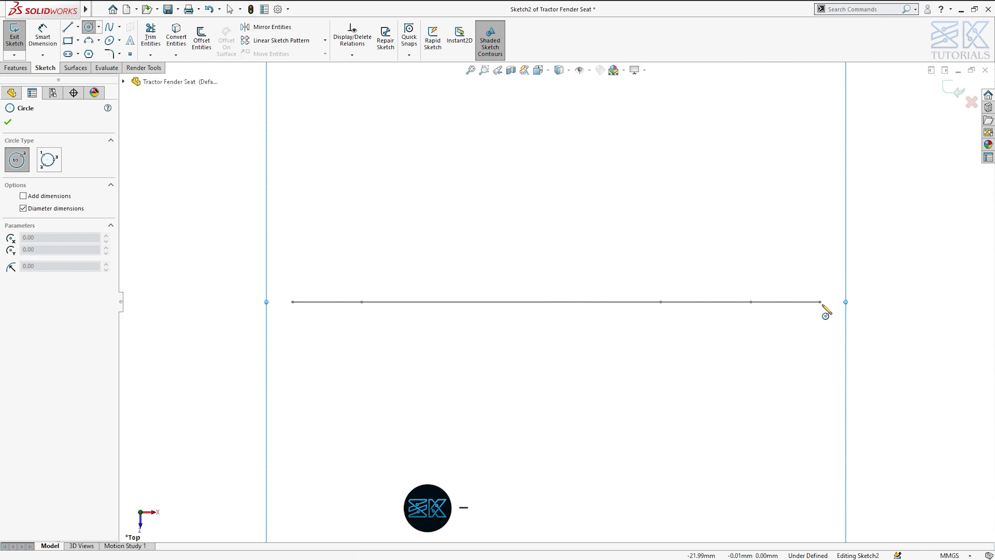
left_click(820, 302)
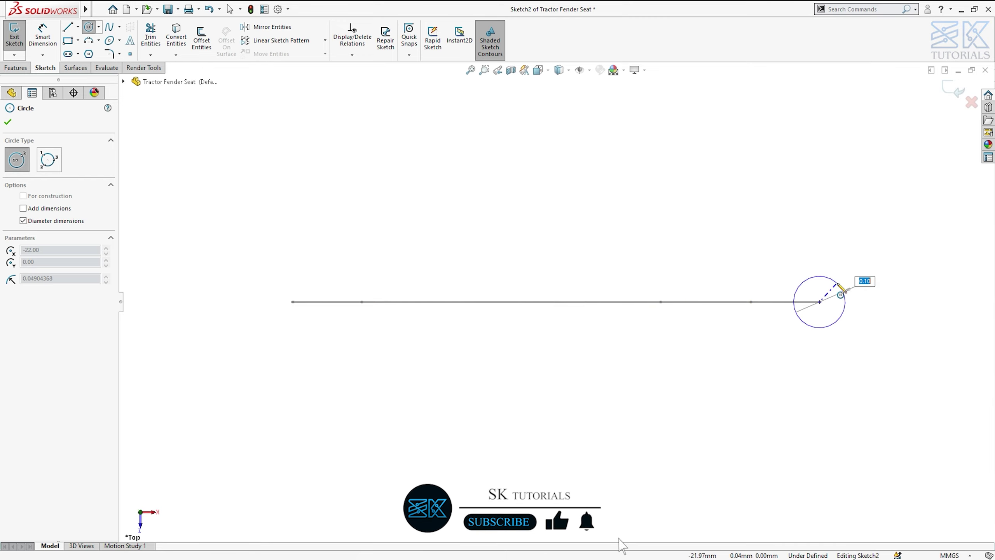
left_click(845, 288)
key("d")
left_click(846, 289)
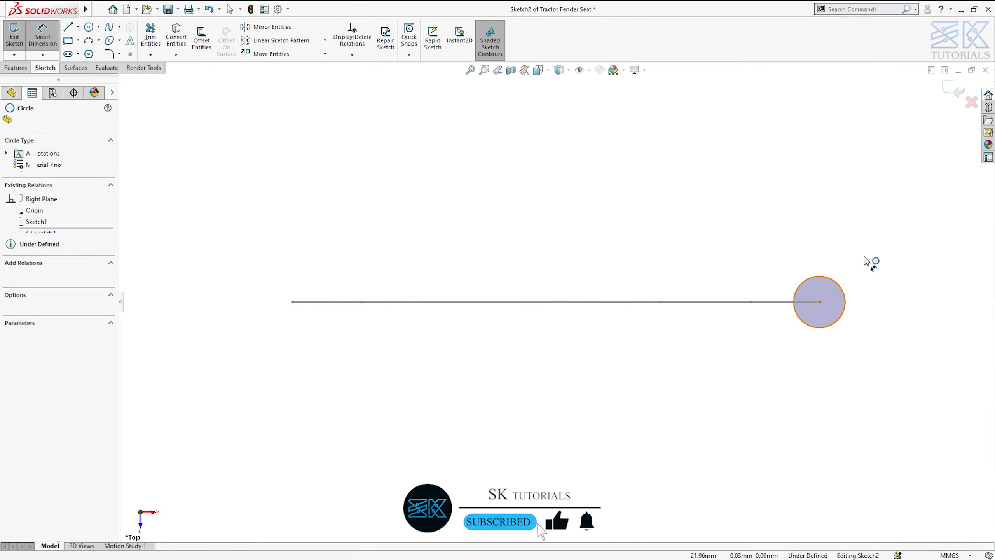
left_click(867, 264)
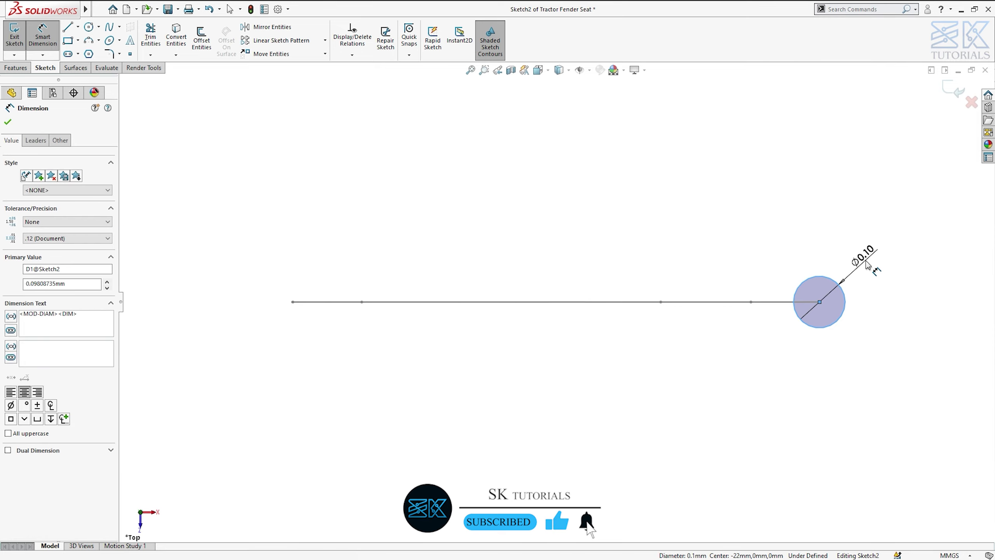
key("Escape")
type("3")
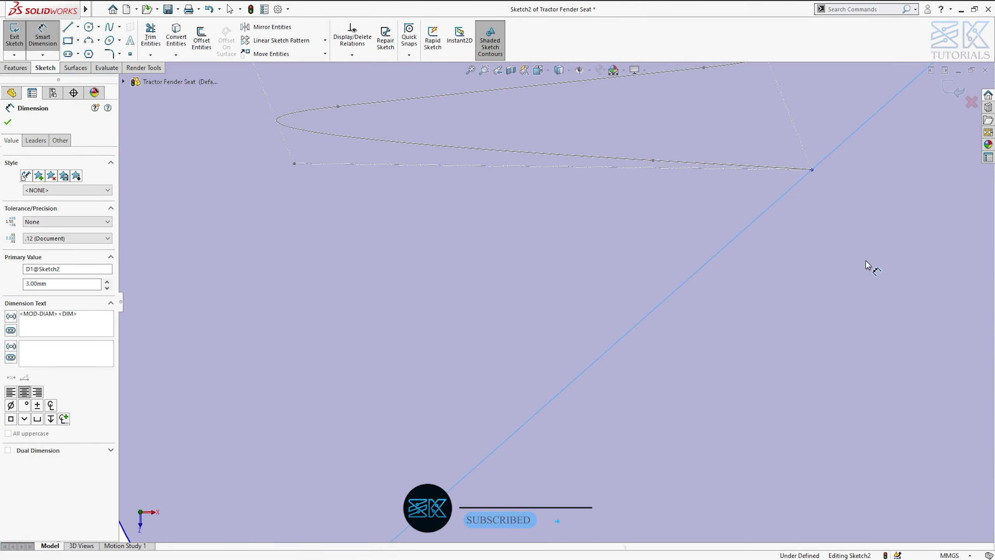
key("ctrl+7")
scroll(470, 341, "down", 3)
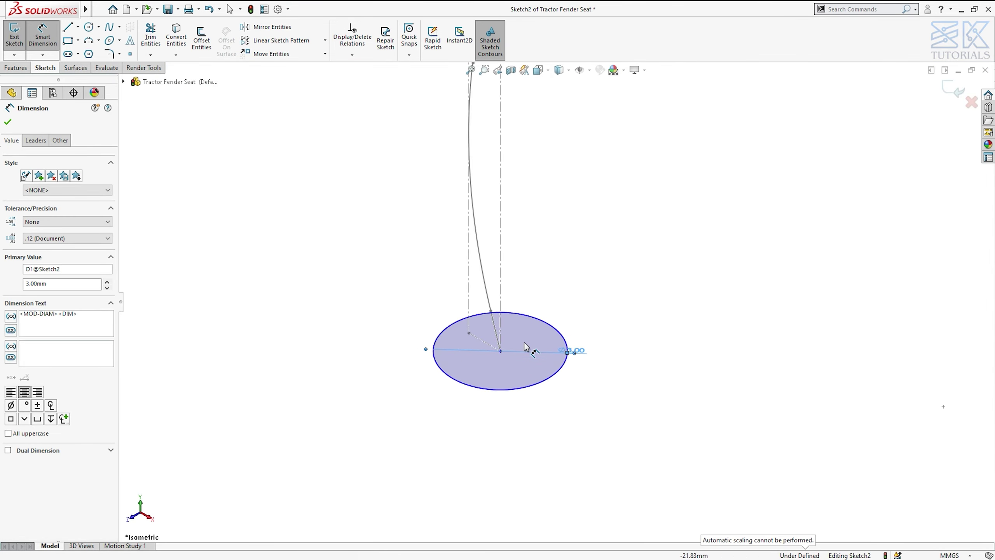
scroll(509, 353, "down", 3)
key("Escape")
Step: Make the circle's centre coincident with the curve's end point
left_click_drag(483, 350, 506, 364)
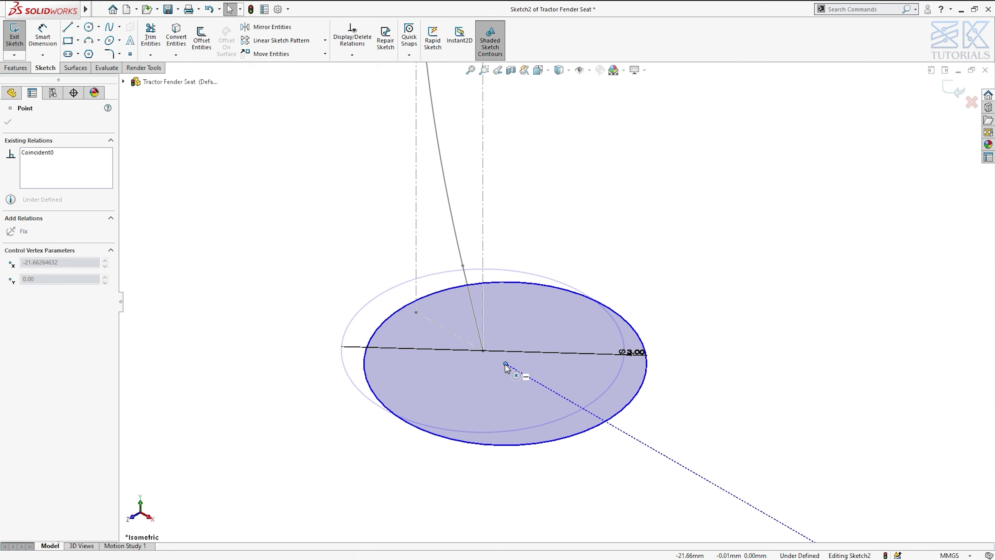
key("Escape")
left_click_drag(469, 337, 495, 362)
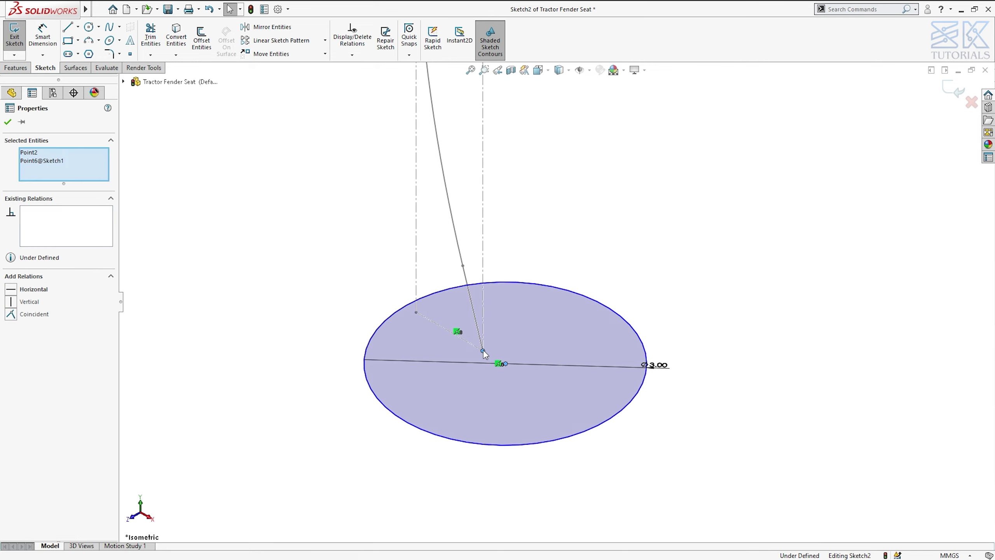
left_click(543, 304)
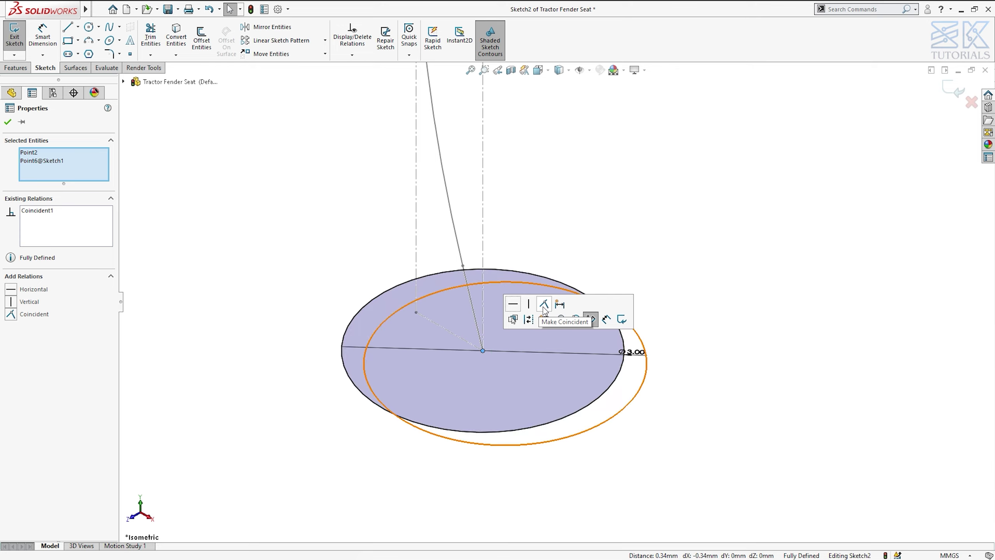
left_click(565, 234)
Step: Close Sketch2 and start a new 3D sketch, 3DSketch1, zoomed to fit
key("f")
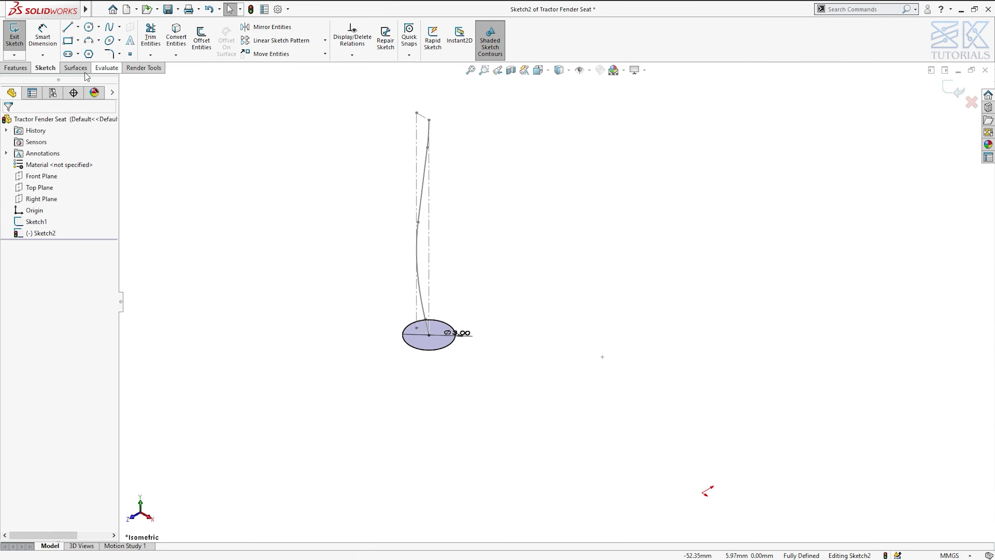
left_click(18, 38)
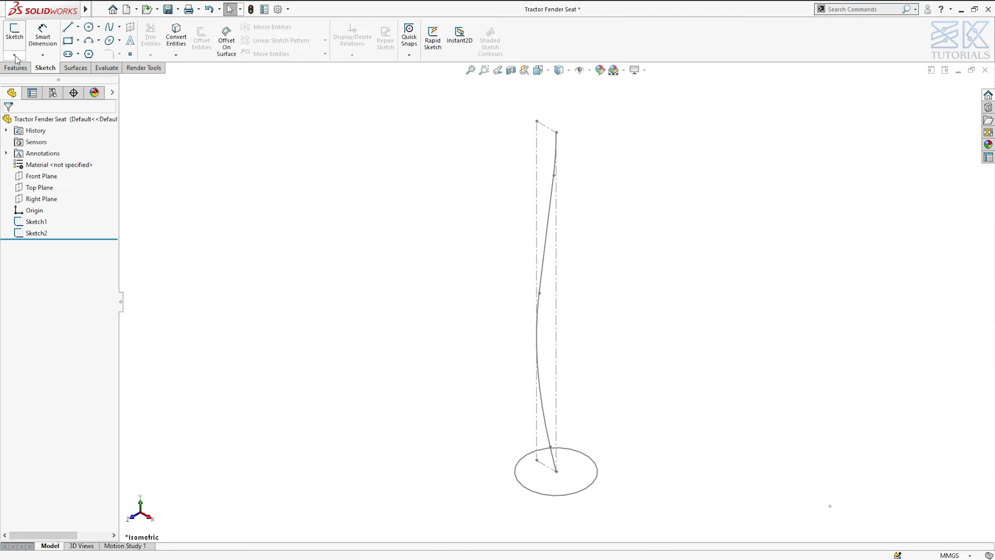
left_click(14, 55)
left_click(31, 81)
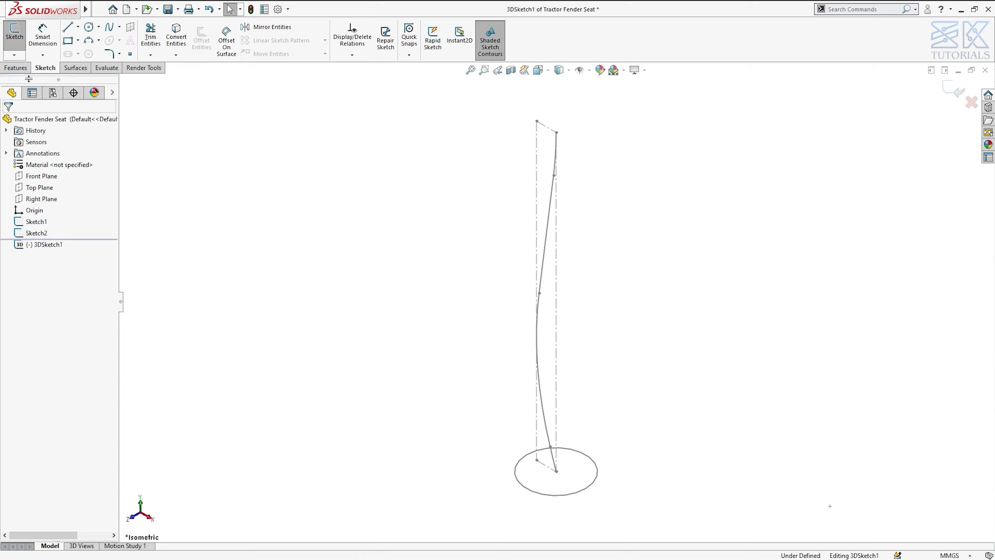
key("f")
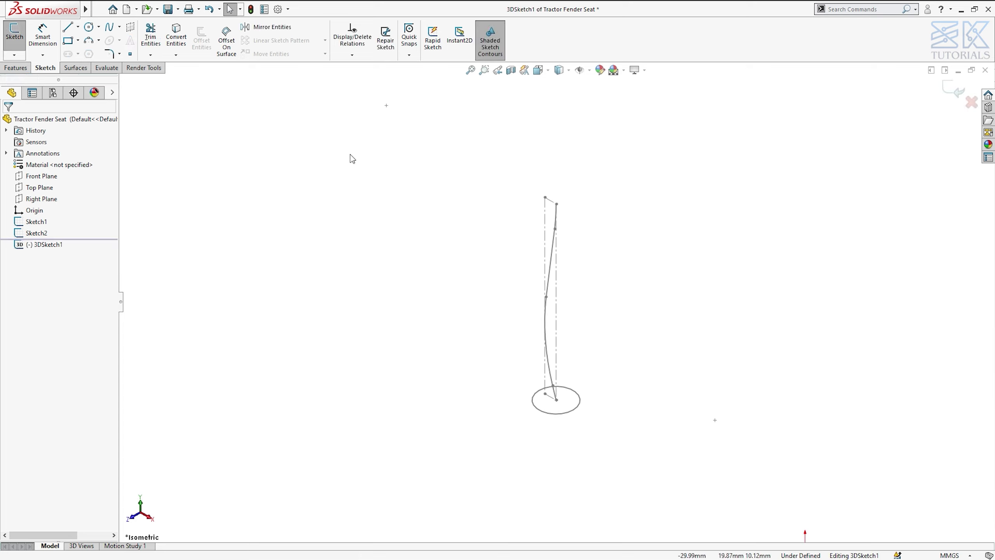
left_click(90, 47)
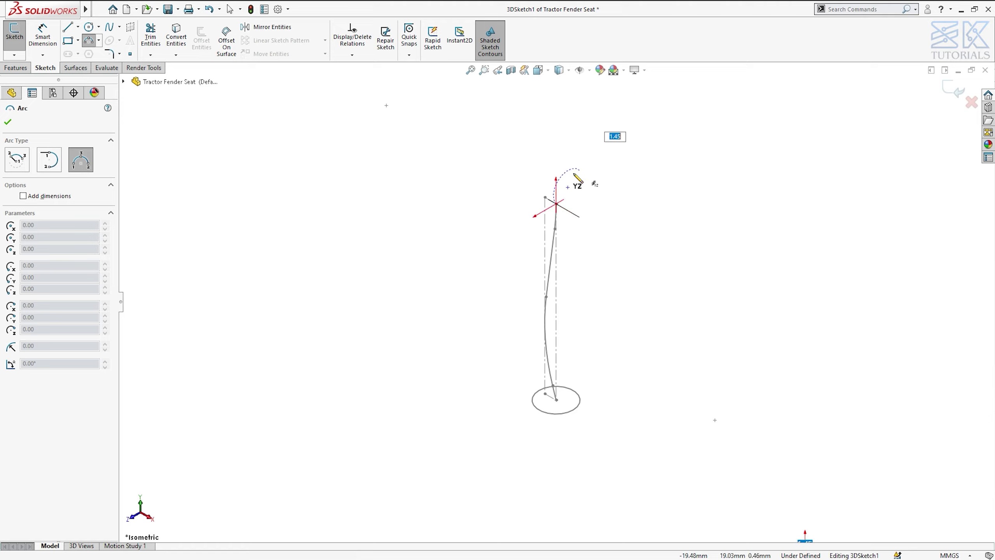
Step: Finish the arc off the curve's top and add three connected lines through two corners
left_click(579, 171)
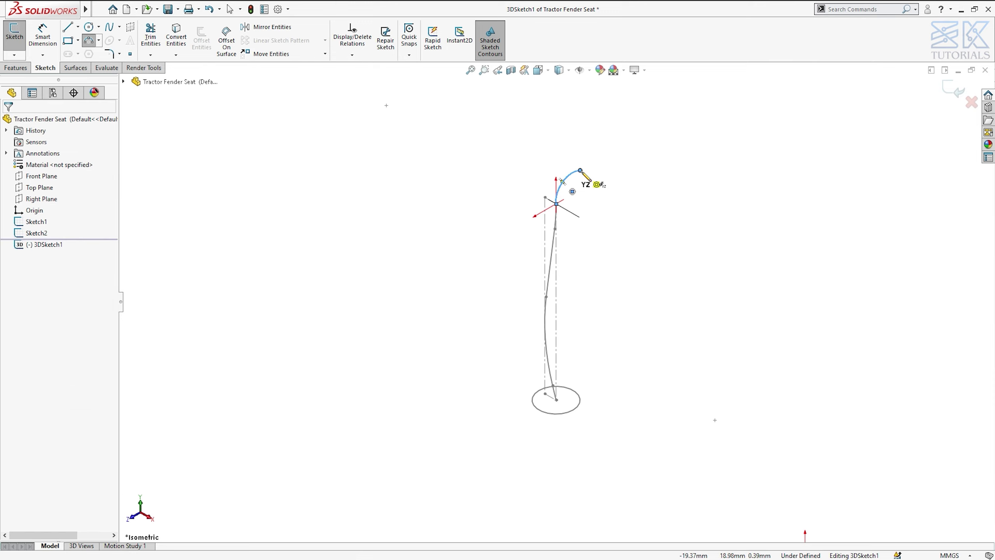
key("l")
left_click(580, 171)
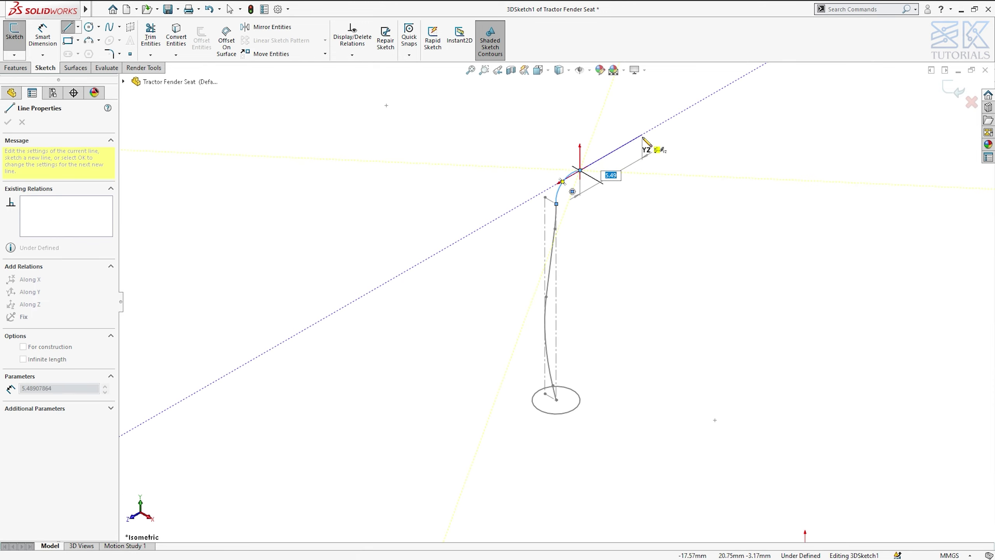
left_click(646, 134)
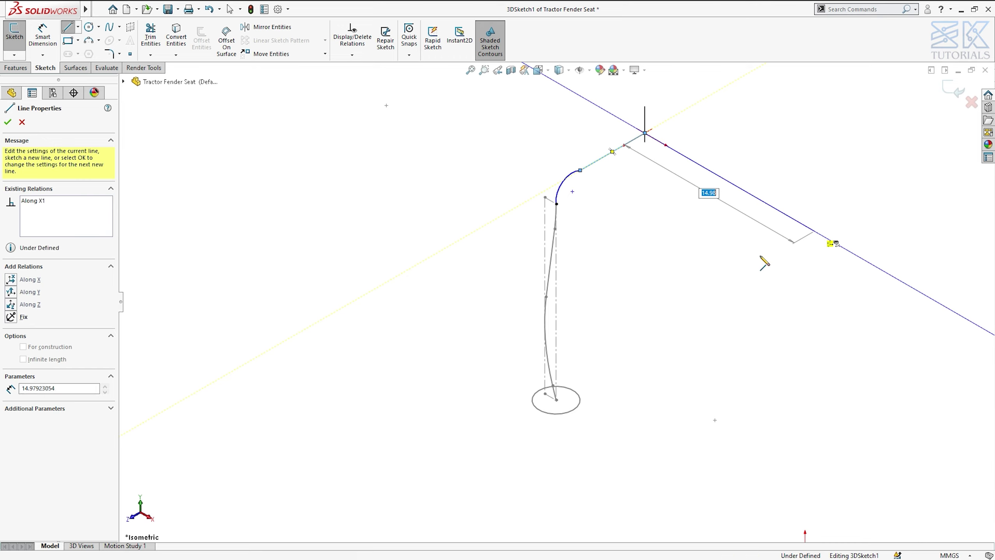
left_click(815, 232)
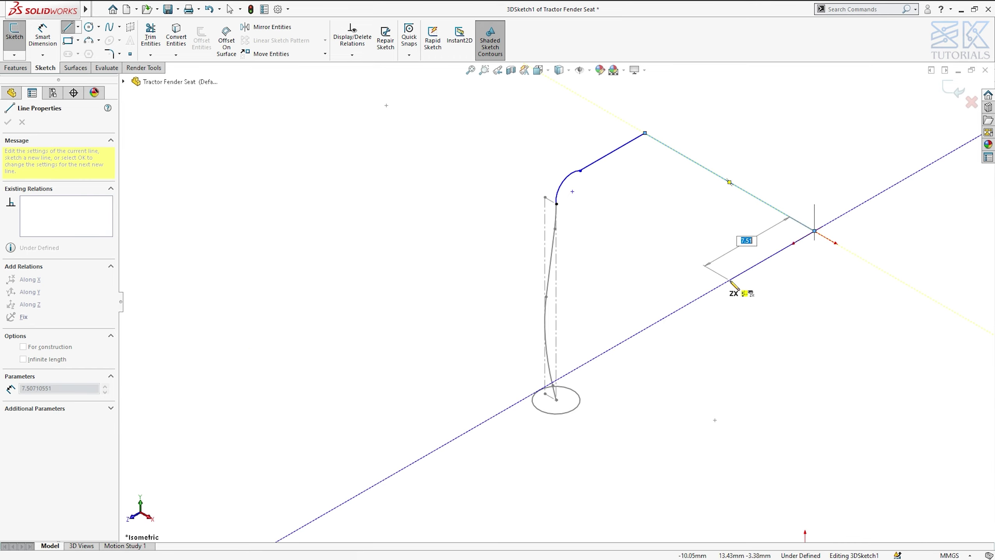
double_click(732, 281)
left_click(729, 281)
key("Escape")
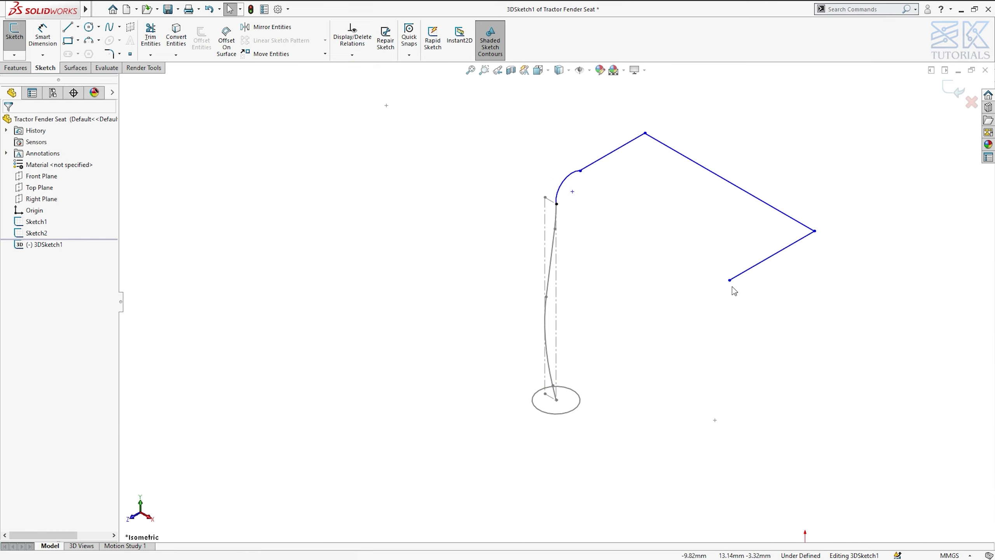
left_click(729, 281)
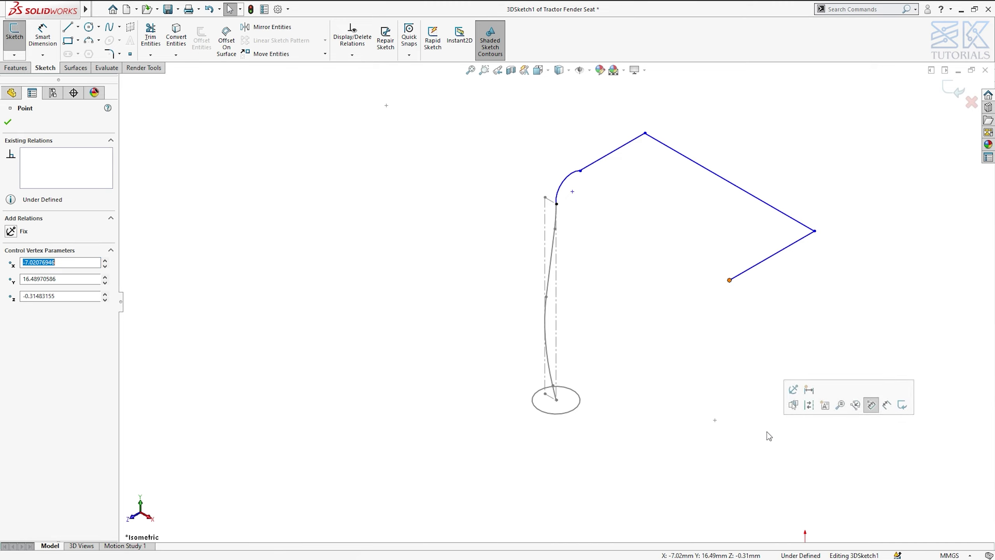
Step: Align the path's last endpoint with the origin along Y
key("z")
left_click(764, 504, "ctrl")
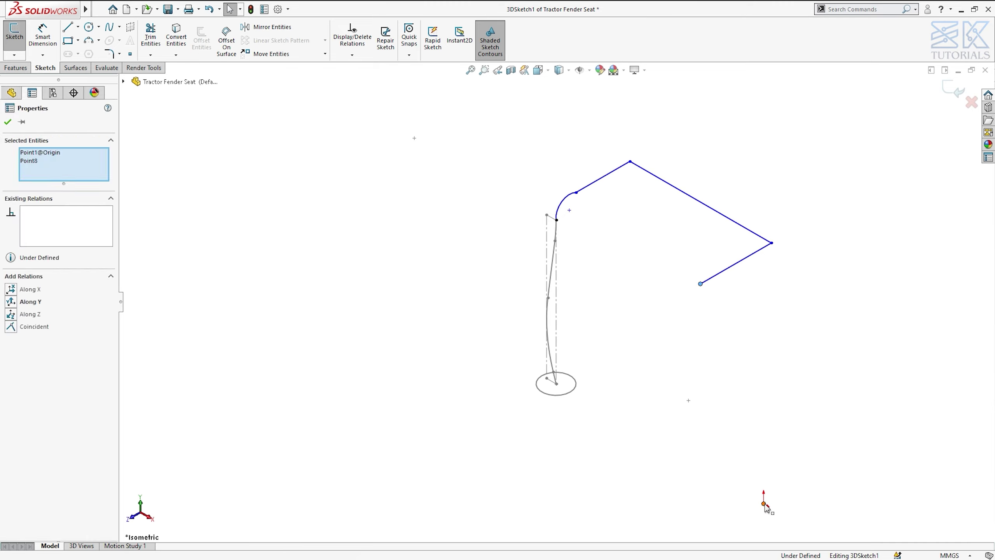
left_click(812, 457)
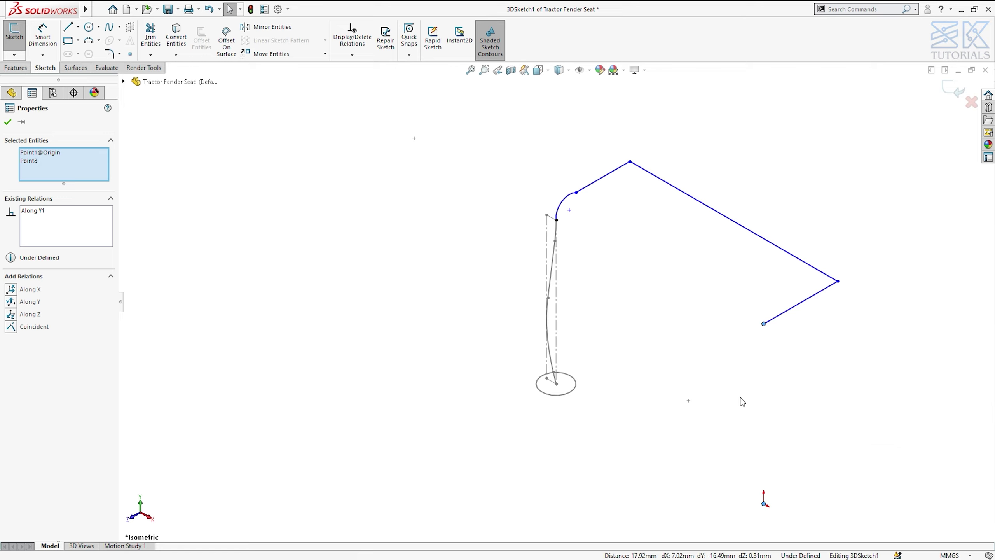
left_click(765, 375)
Step: Make the short end line construction geometry and dimension it to 10
left_click(790, 313)
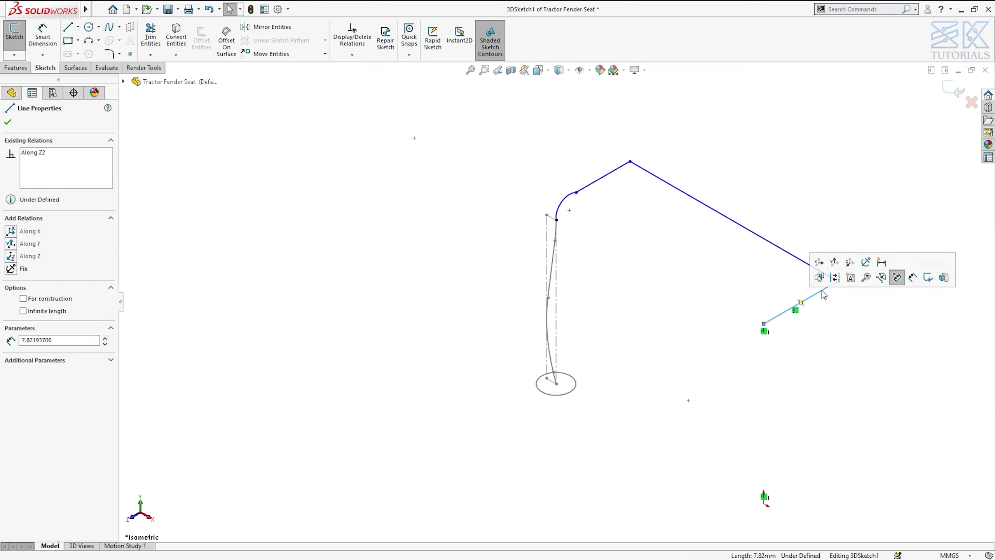
left_click(897, 277)
left_click(839, 340)
right_click_drag(834, 399, 834, 355)
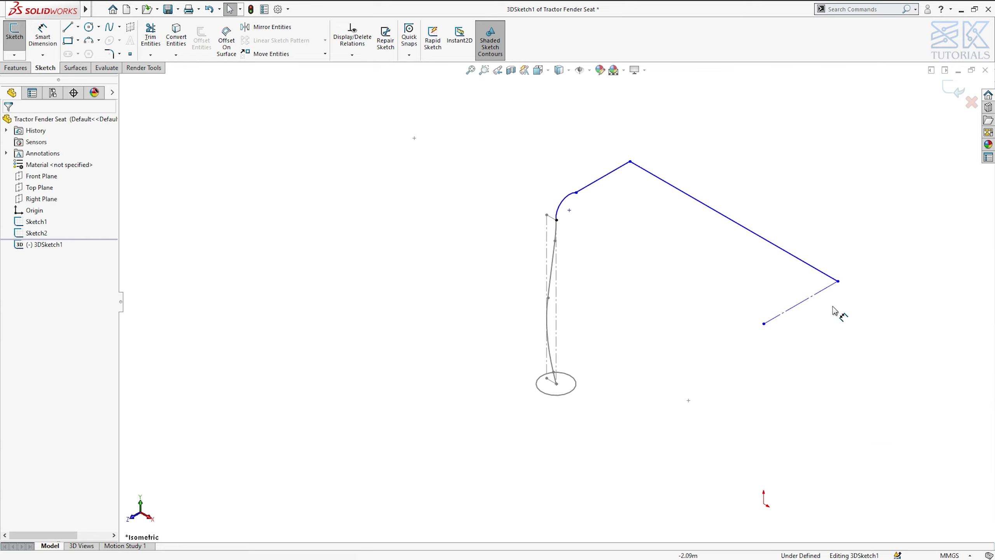
left_click(801, 308)
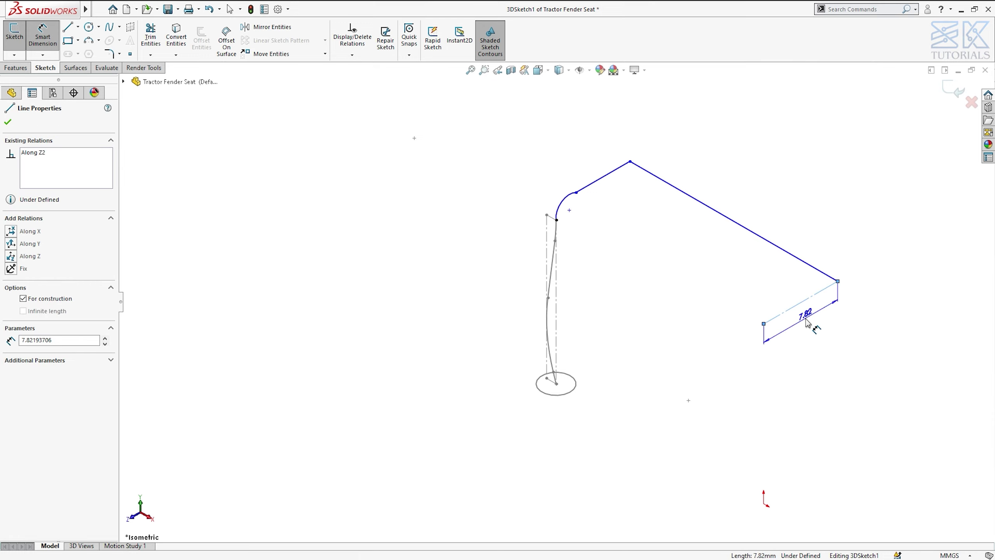
left_click(806, 322)
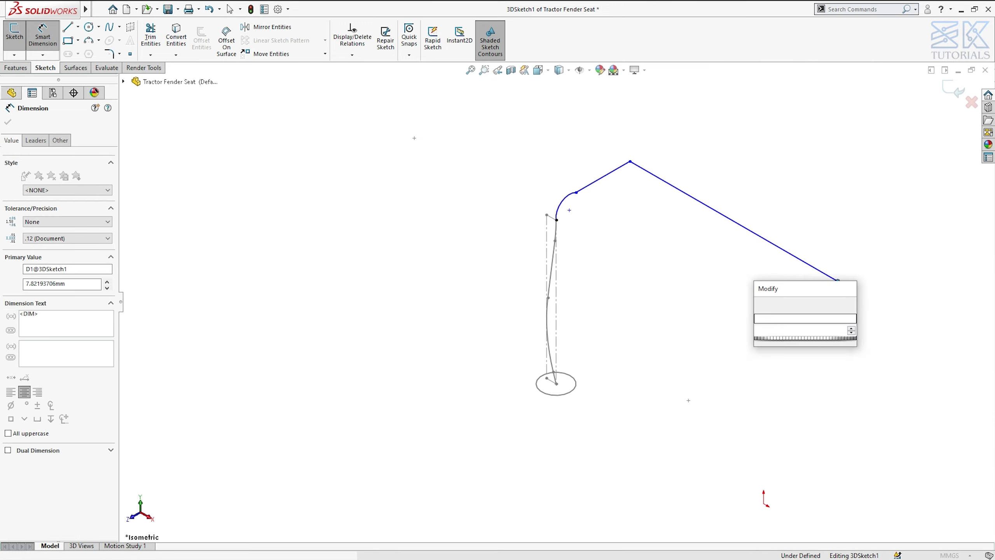
key("Return")
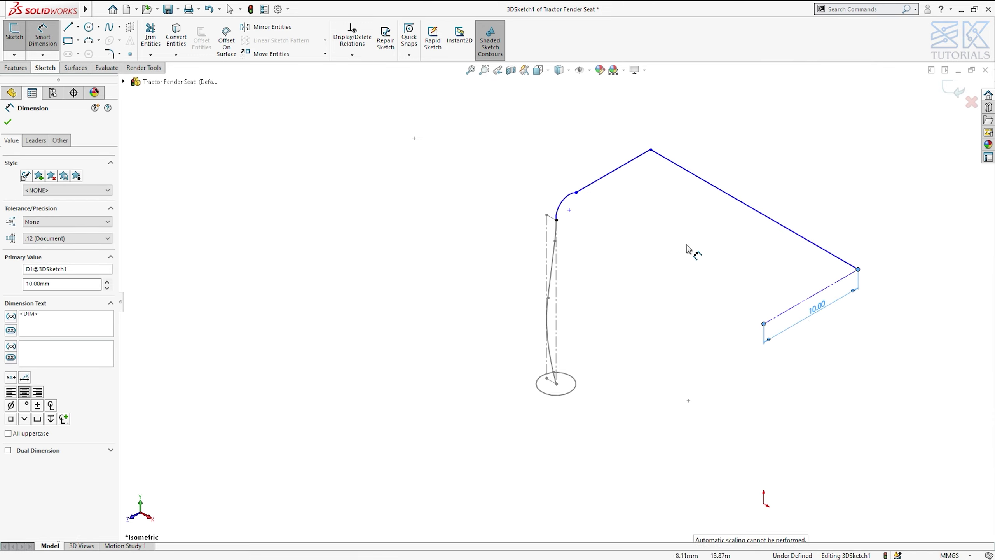
key("Escape")
Step: Make the line tangent at the spline end and the first arc parallel to the Right Plane
left_click(576, 193)
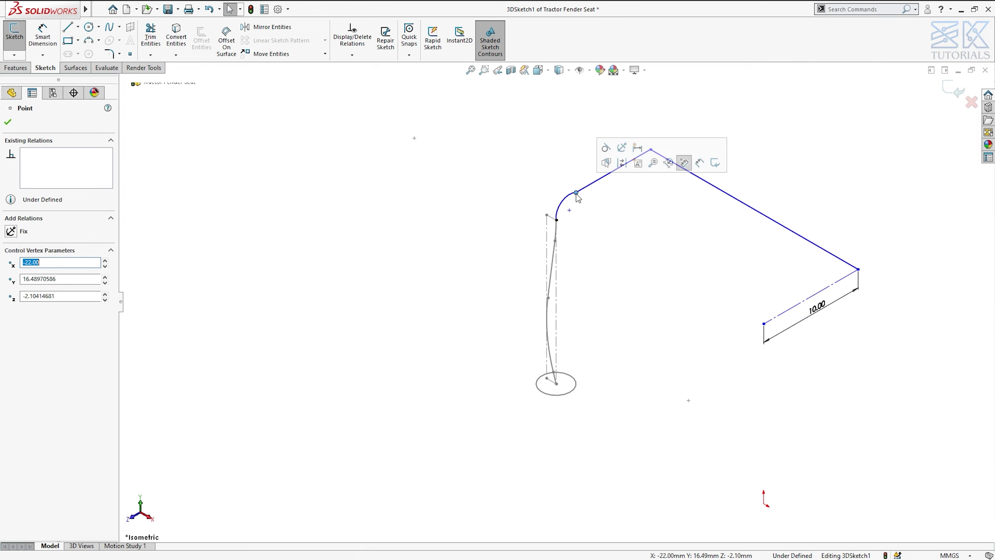
left_click(605, 148)
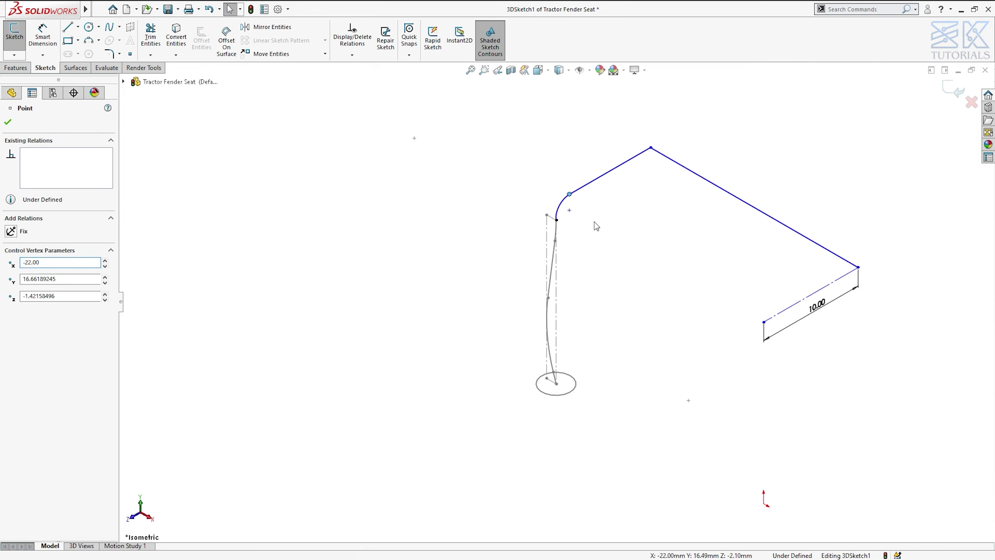
left_click(565, 206)
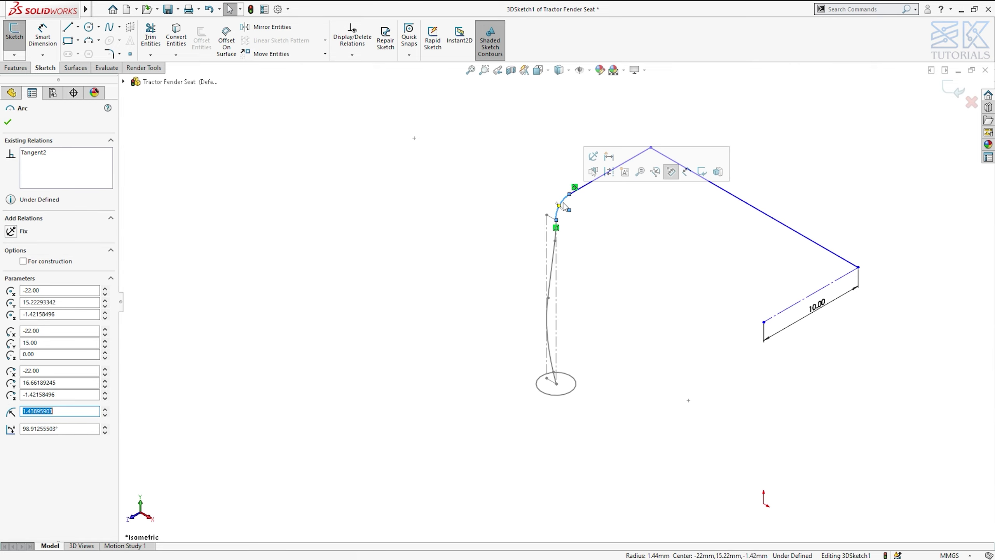
left_click(124, 82)
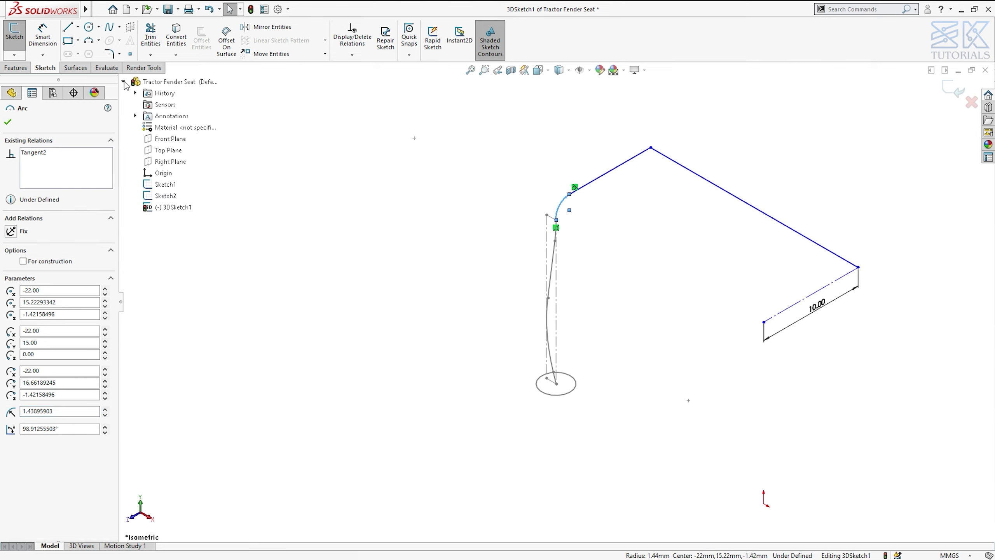
left_click(169, 162, "ctrl")
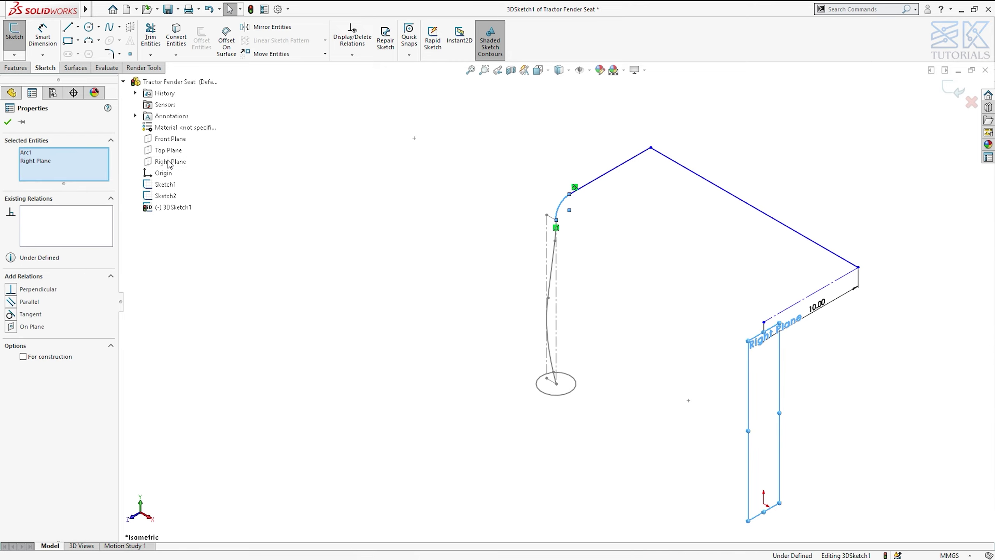
left_click(11, 302)
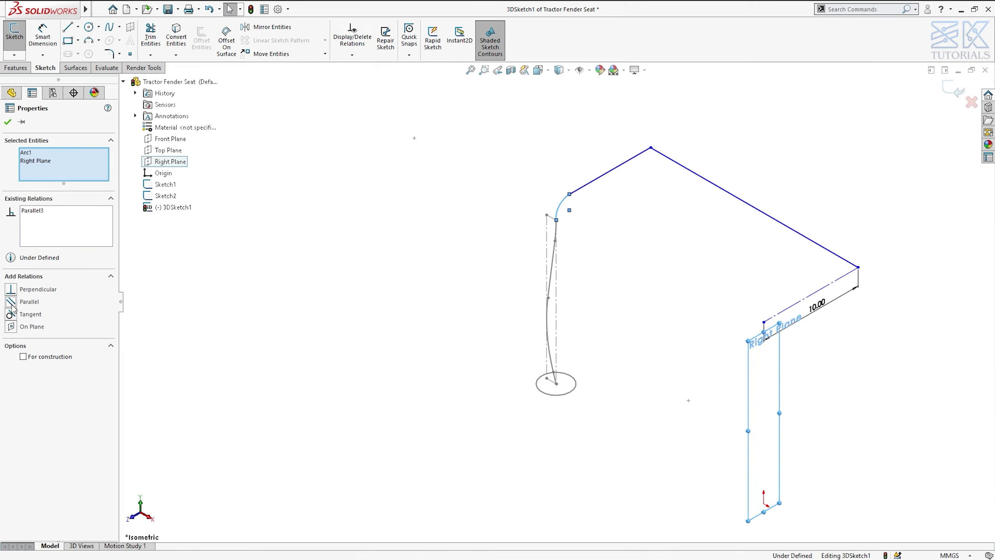
Step: Round the 3D path's top corner with a 2 mm sketch fillet
left_click(7, 122)
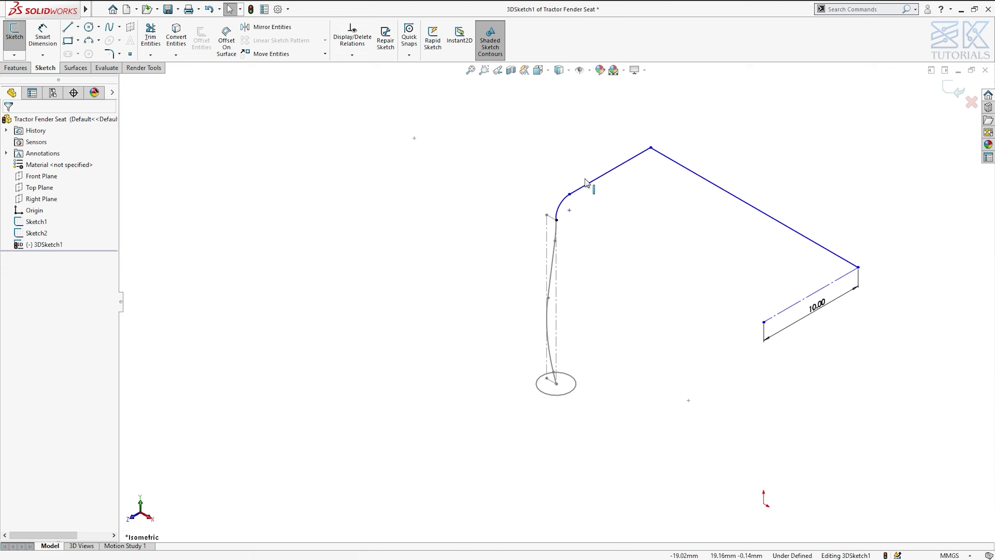
left_click(110, 54)
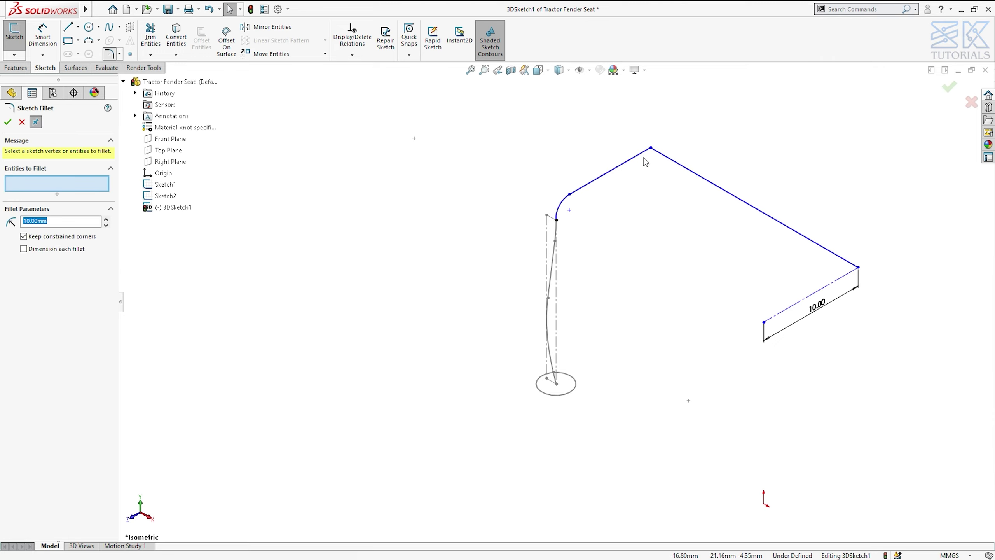
type("2")
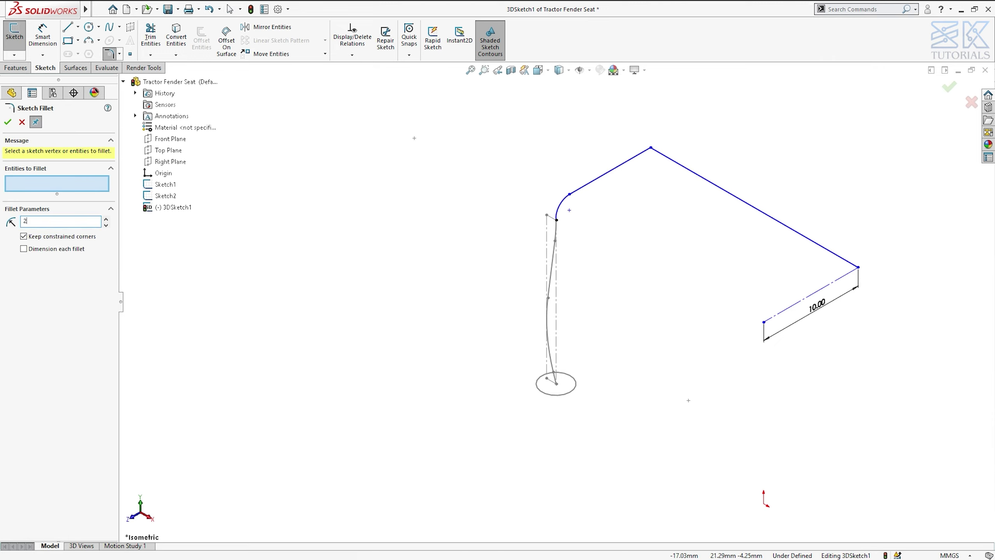
left_click(661, 156)
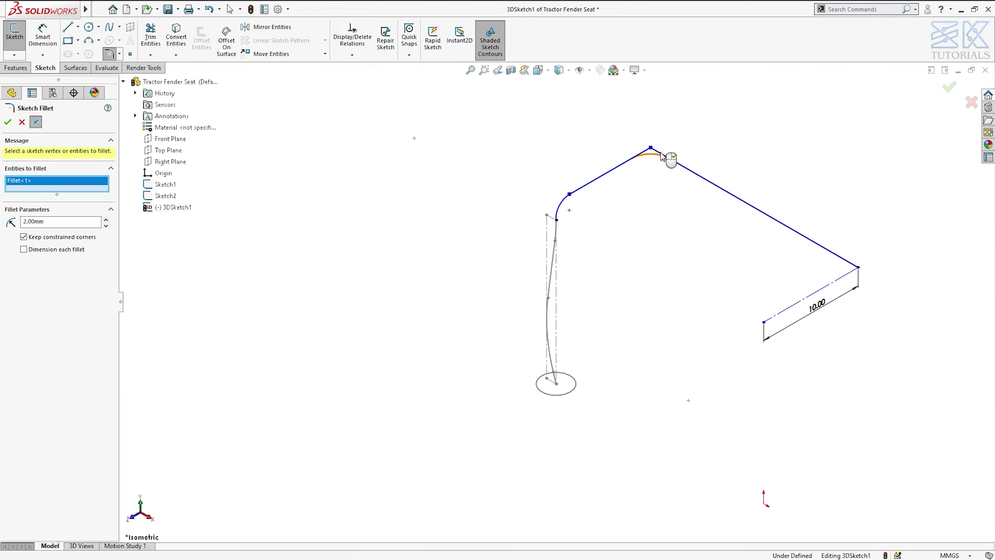
left_click(662, 156)
key("Escape")
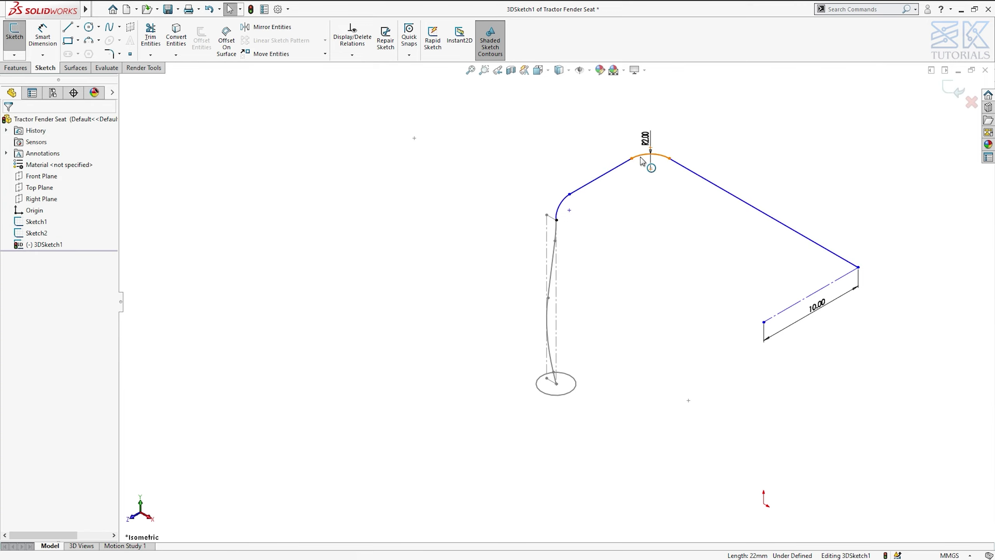
Step: Make the lower and fillet arcs equal, and align the loose point with the arc endpoint Along Z
left_click(564, 205)
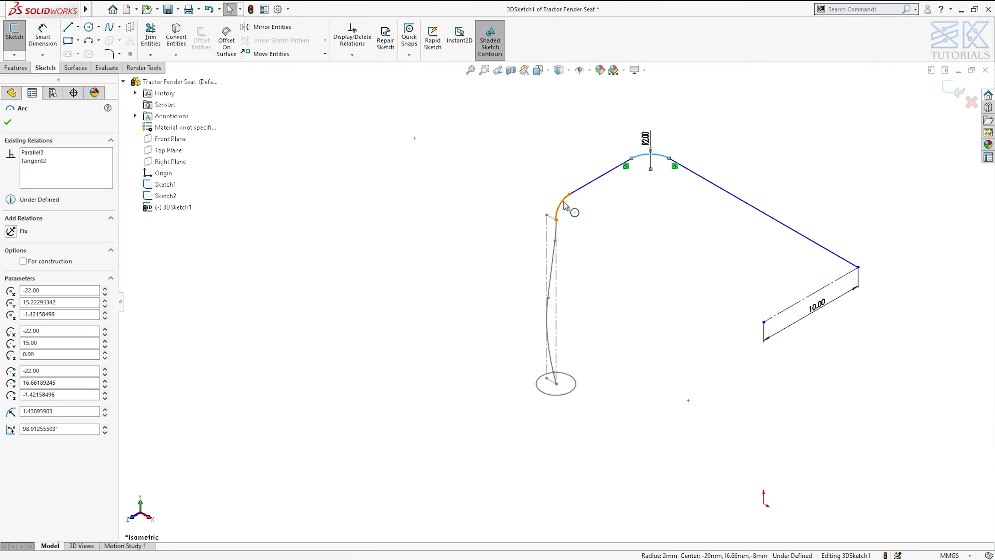
left_click(564, 204, "ctrl")
left_click(640, 156)
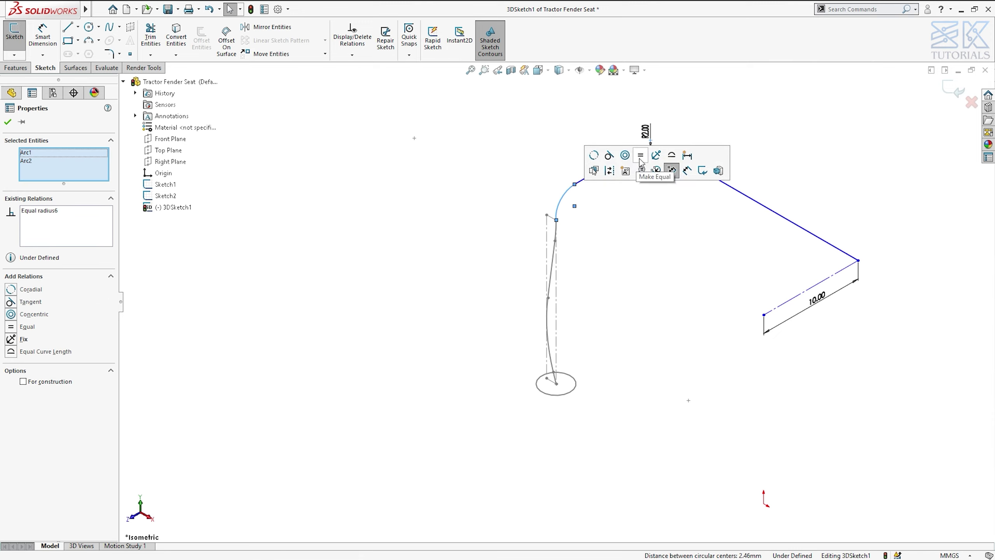
left_click(641, 226)
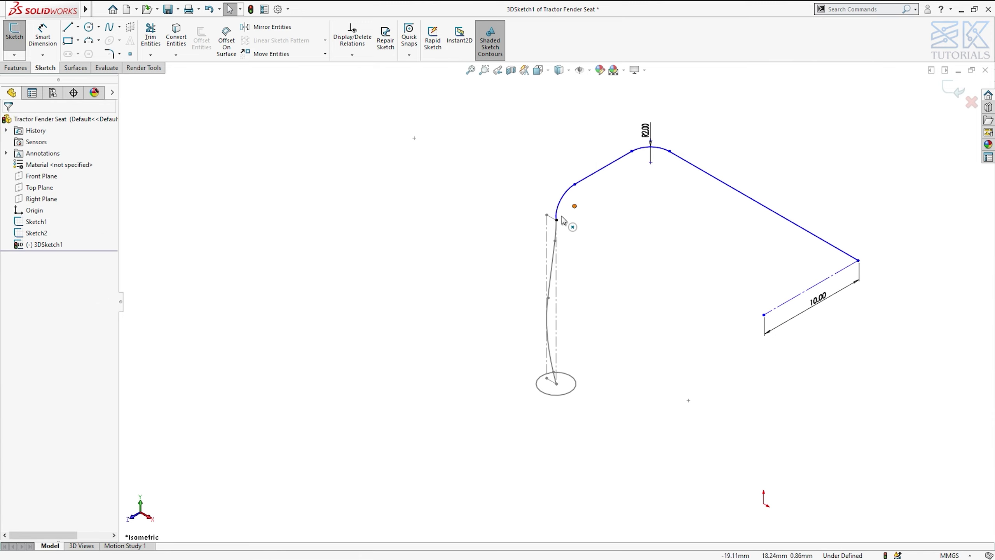
left_click(575, 206)
left_click(556, 221, "ctrl")
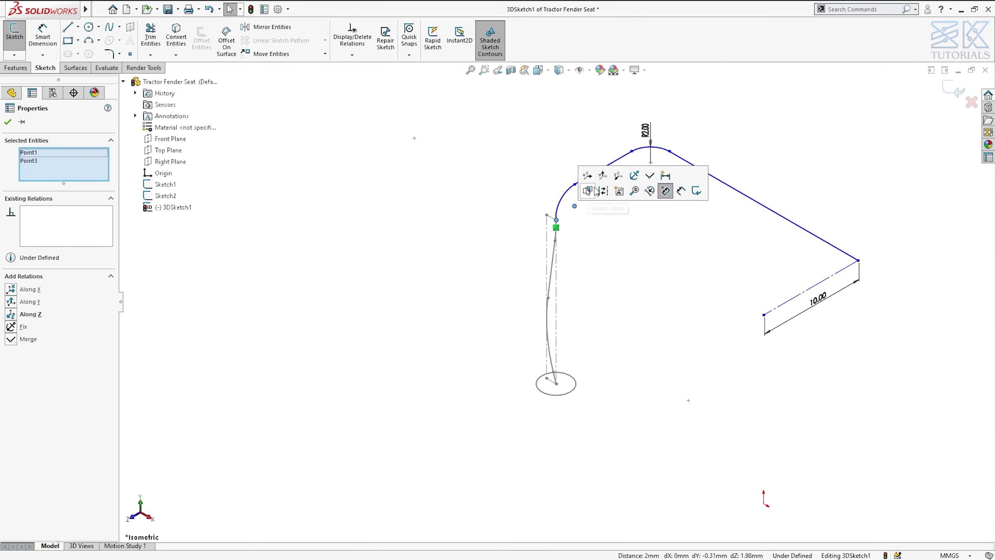
left_click(616, 180)
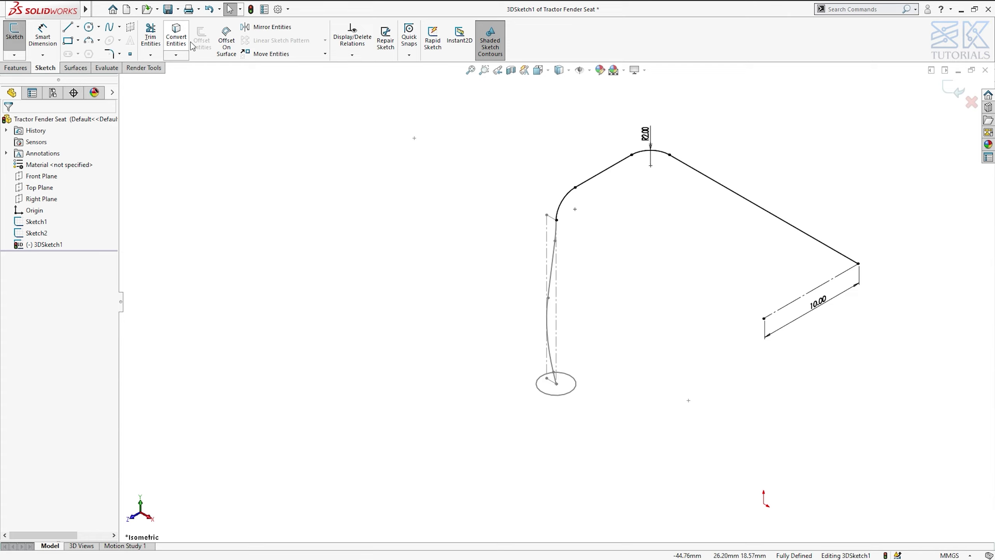
Step: Mirror the two arcs and two lines about the Right Plane, then close 3DSketch1
left_click(267, 27)
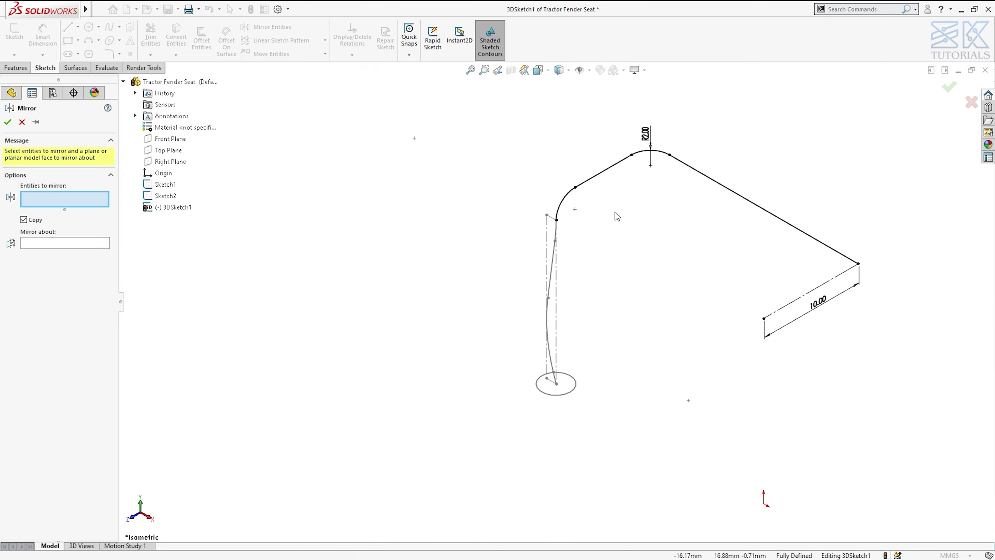
left_click(561, 206)
left_click(611, 167)
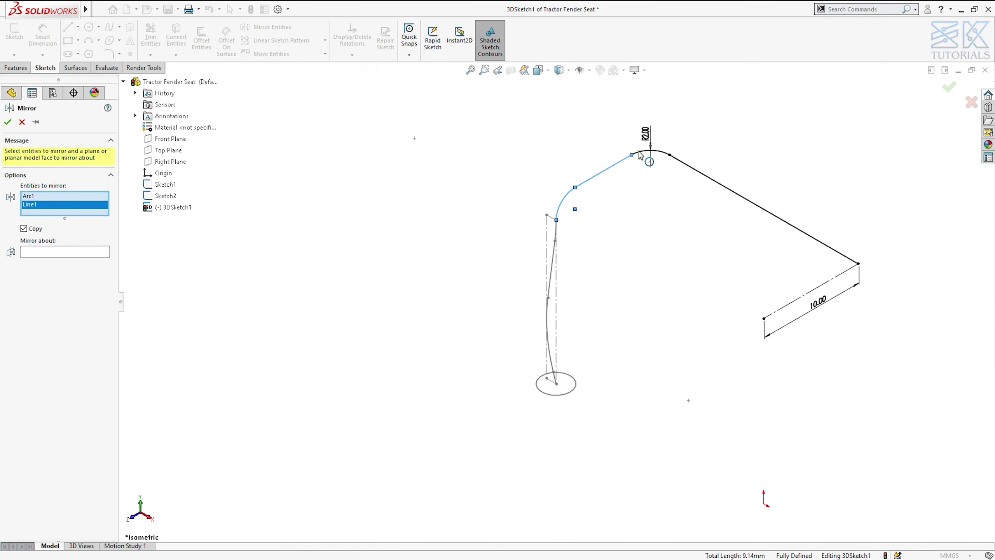
left_click(639, 152)
left_click(692, 172)
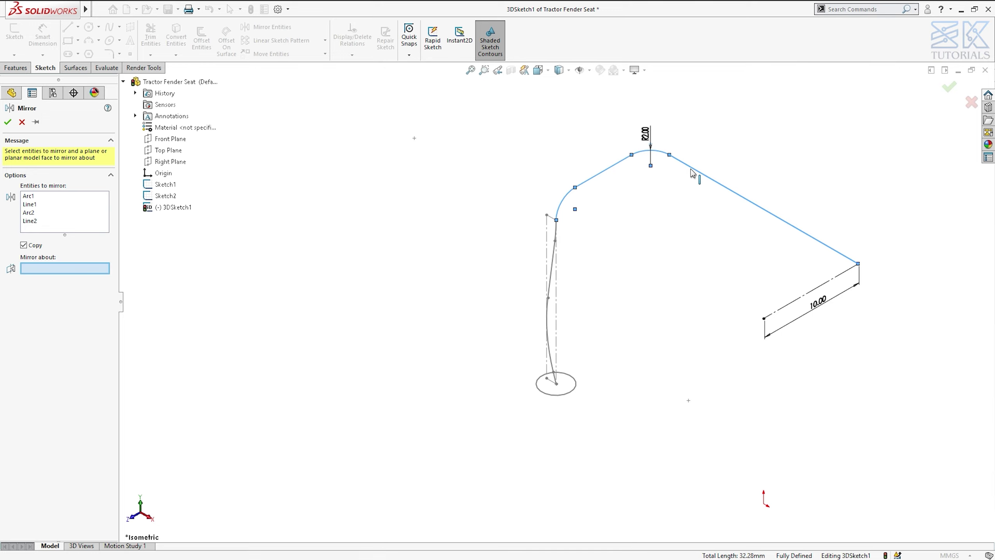
left_click(152, 164)
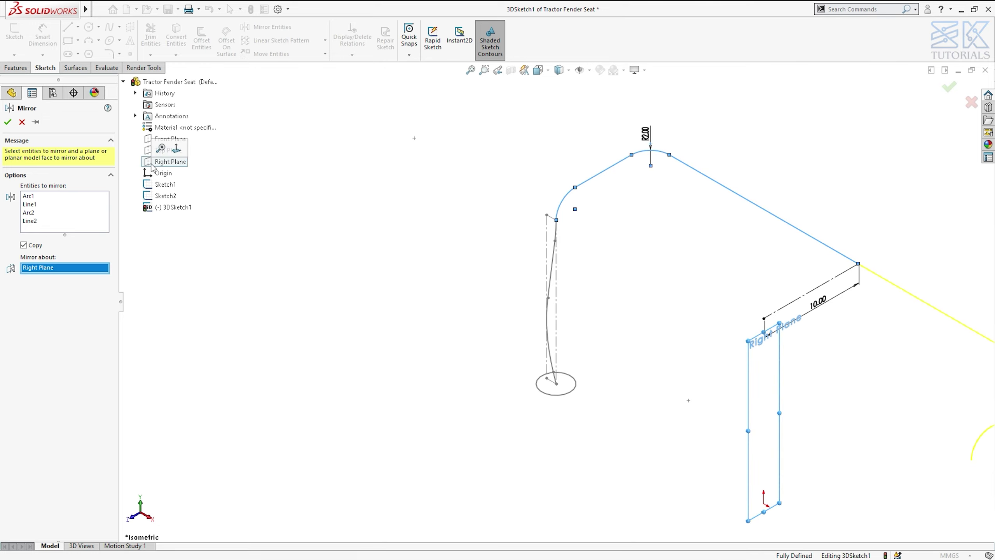
key("Return")
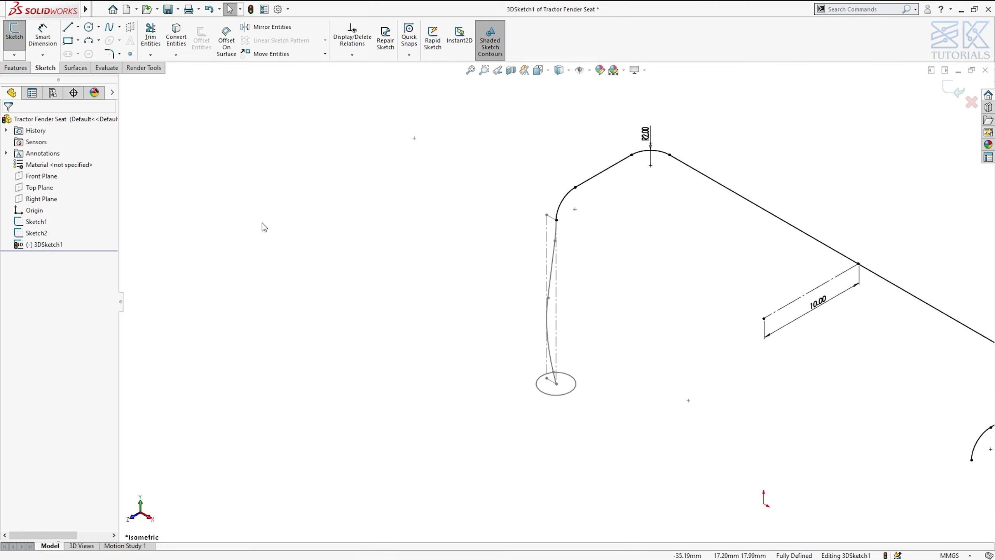
key("f")
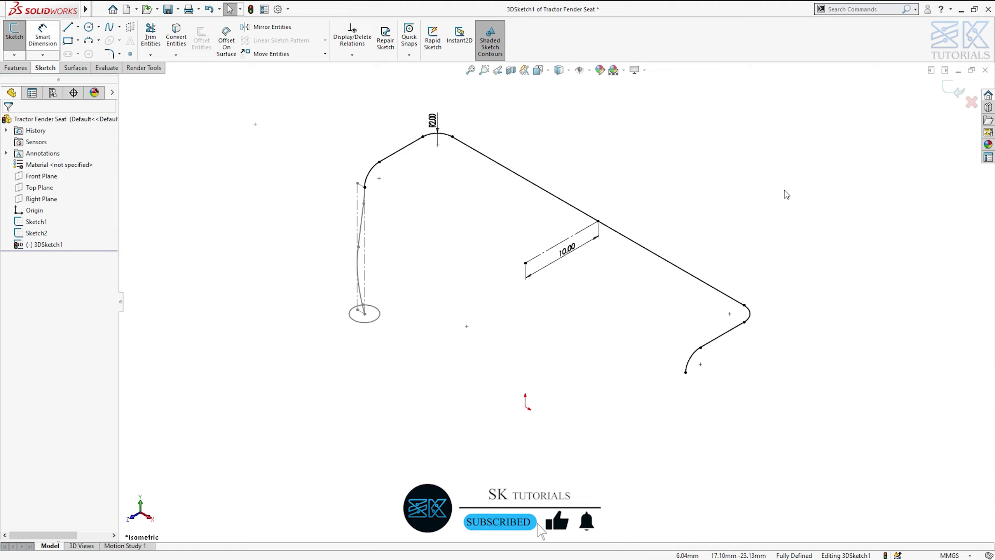
left_click(952, 91)
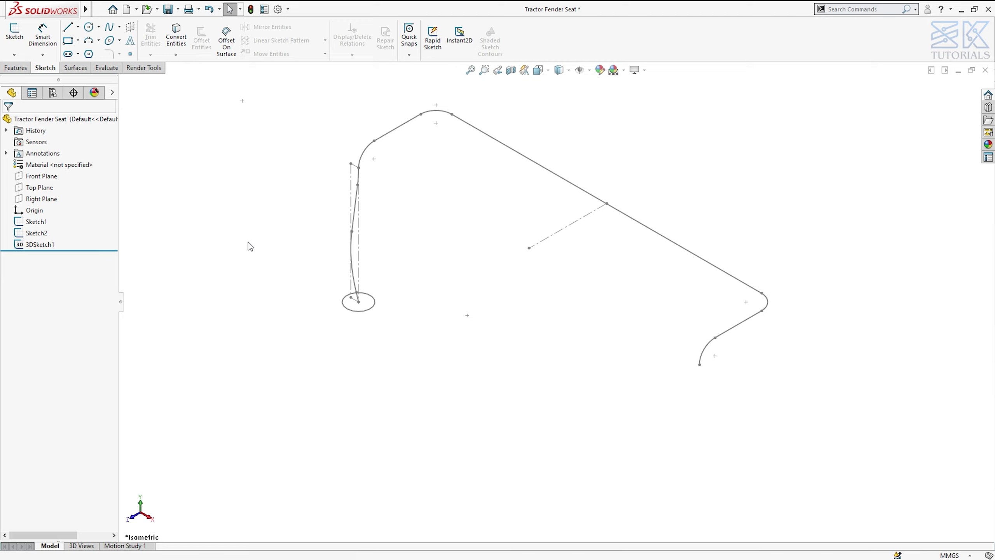
Step: On the Right Plane, sketch a vertical leg line down from the path's top end
left_click(42, 199)
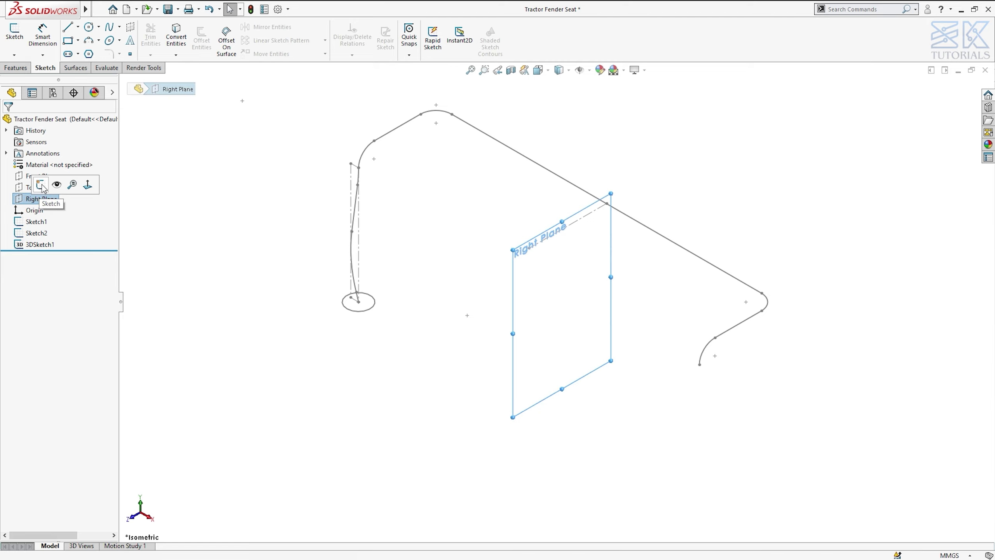
left_click(43, 186)
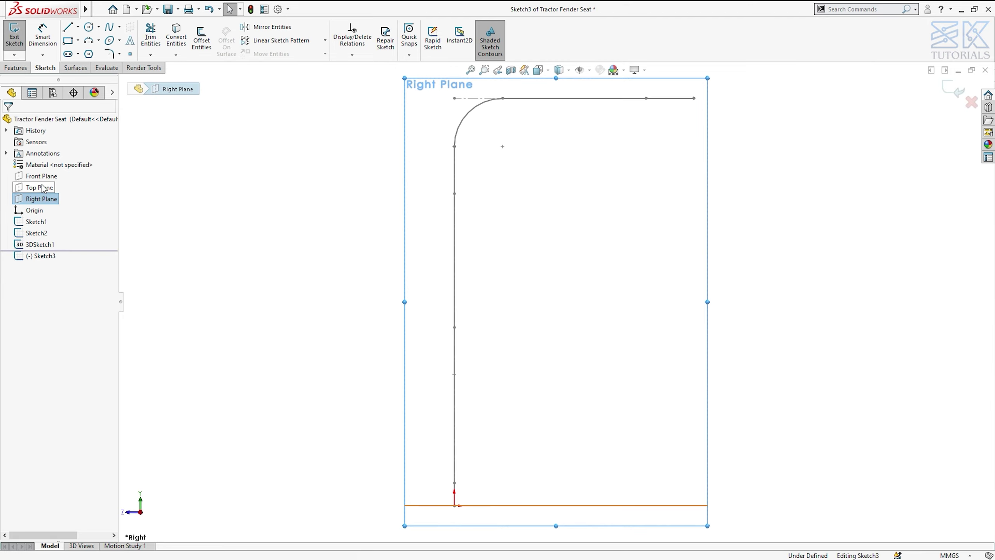
key("l")
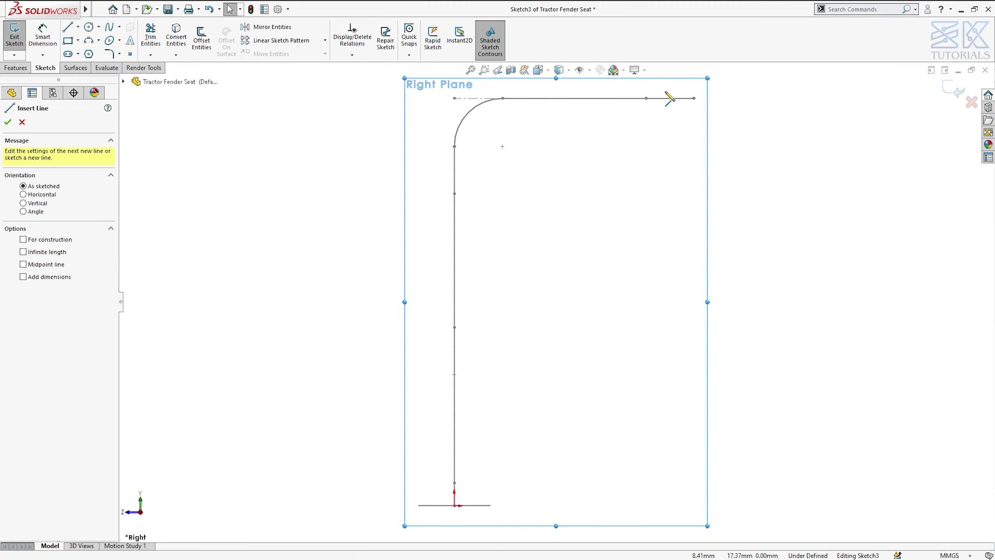
left_click(694, 98)
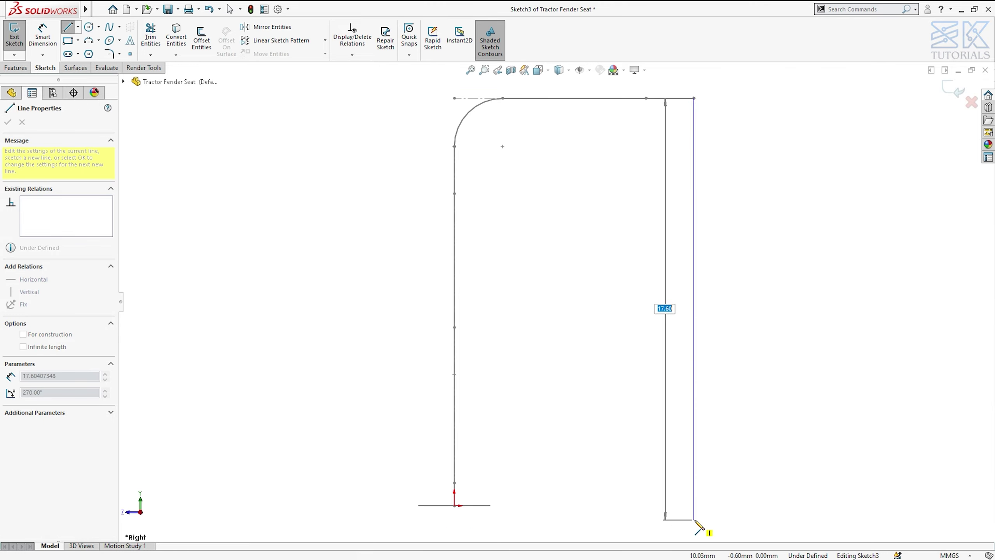
left_click(694, 520)
key("Escape")
Step: Dimension the leg's bottom end 1.00 below the origin, close Sketch3, and view isometric
key("d")
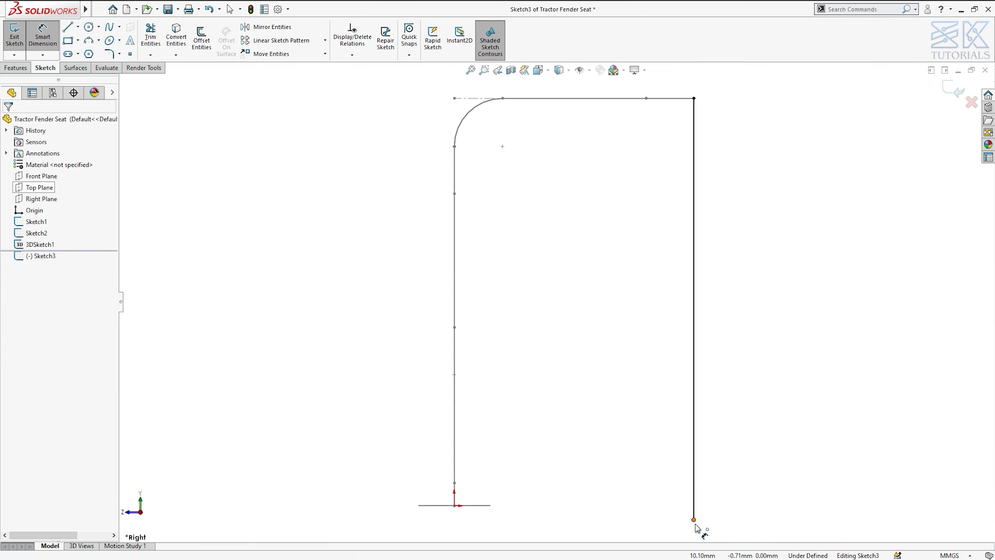
key("Escape")
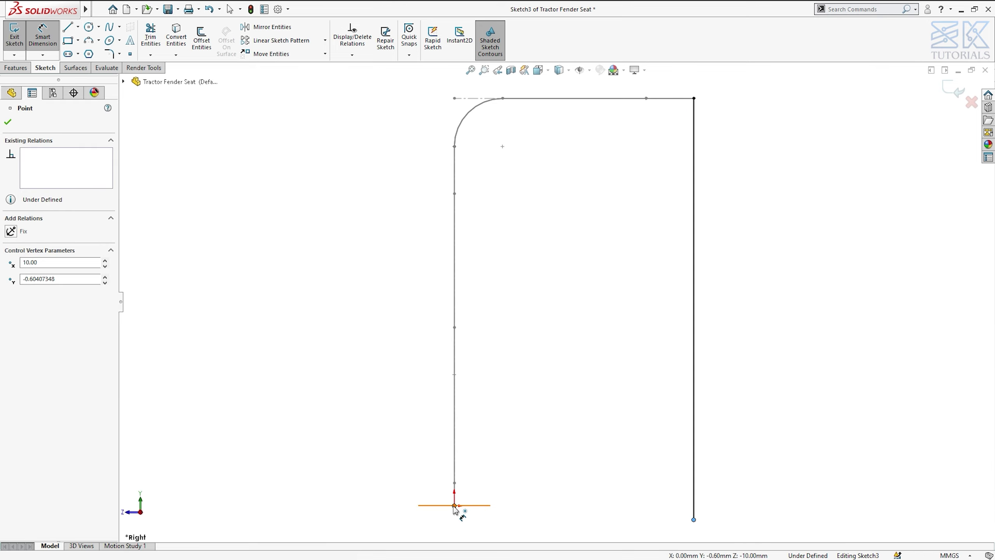
left_click(454, 505)
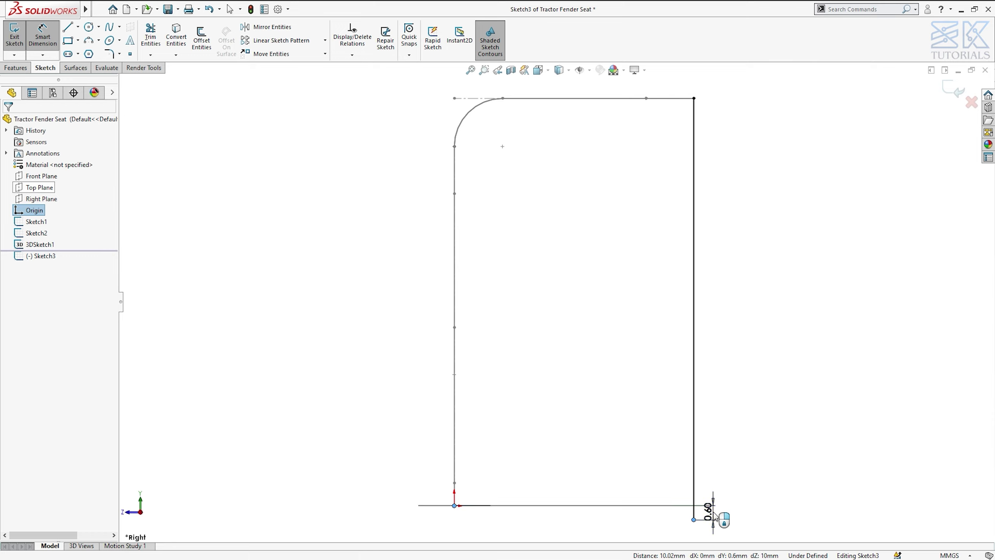
left_click(713, 516)
type("1")
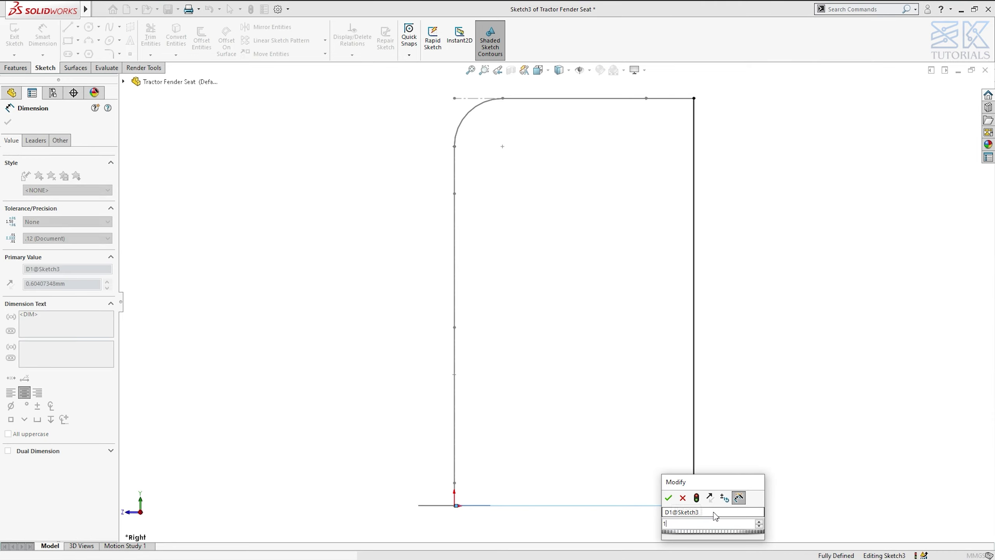
key("Return")
key("Escape")
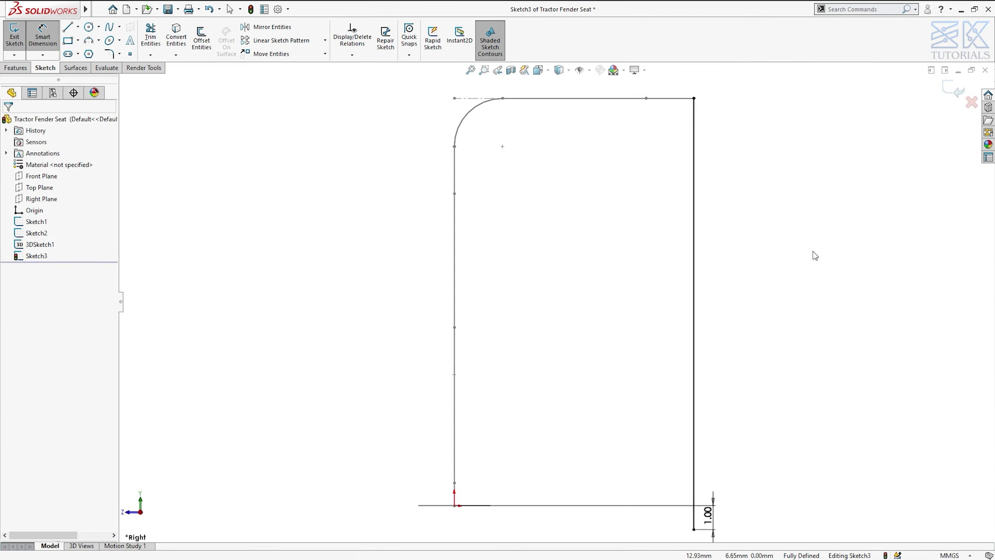
left_click(959, 92)
key("ctrl+7")
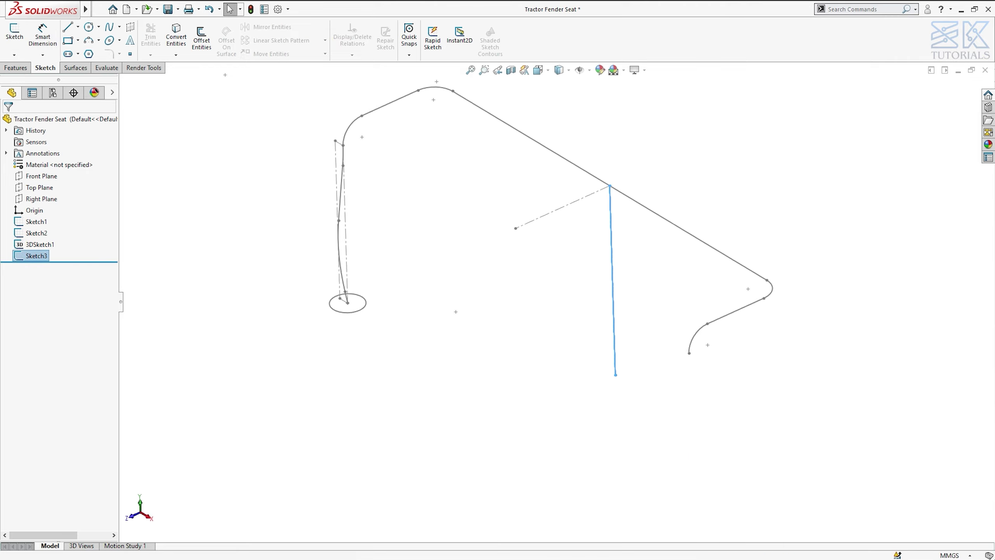
left_click(724, 409)
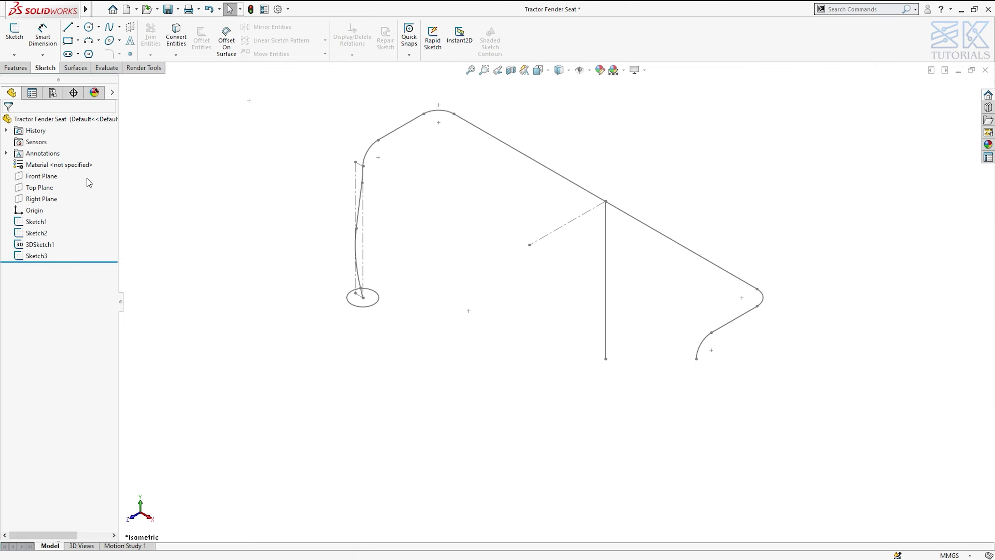
Step: On the Front Plane, sketch a 3.00-long vertical line down from the curved leg's end
left_click(47, 176)
left_click(61, 159)
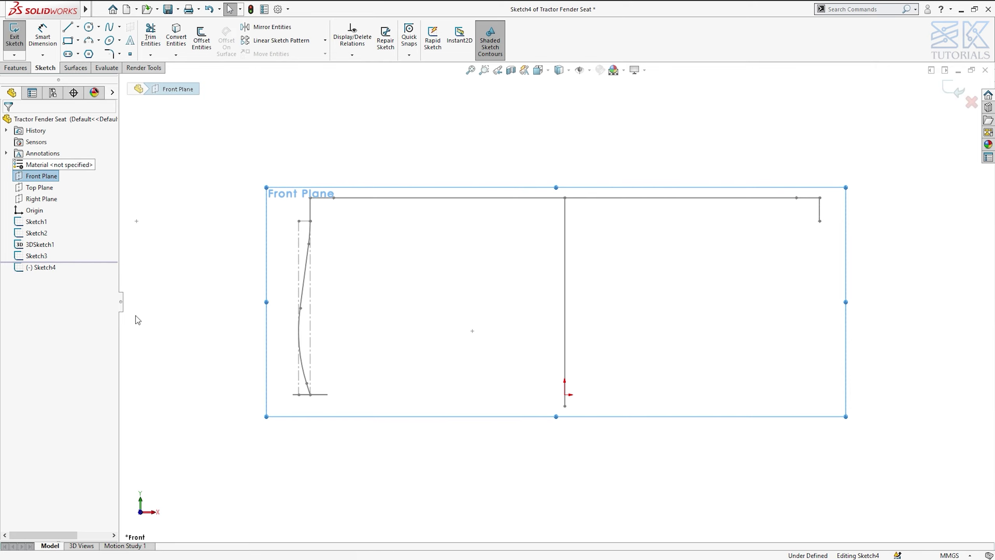
key("l")
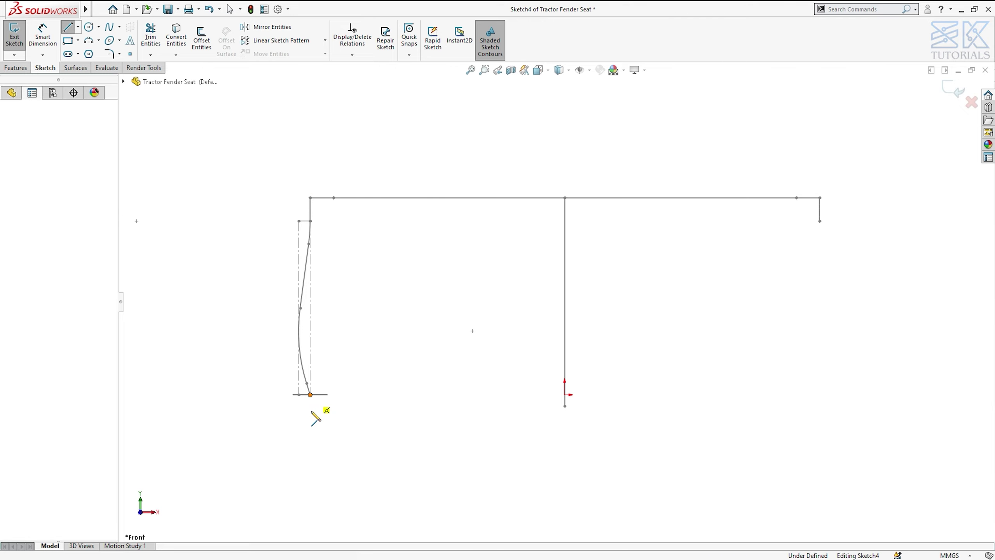
left_click(310, 394)
key("Escape")
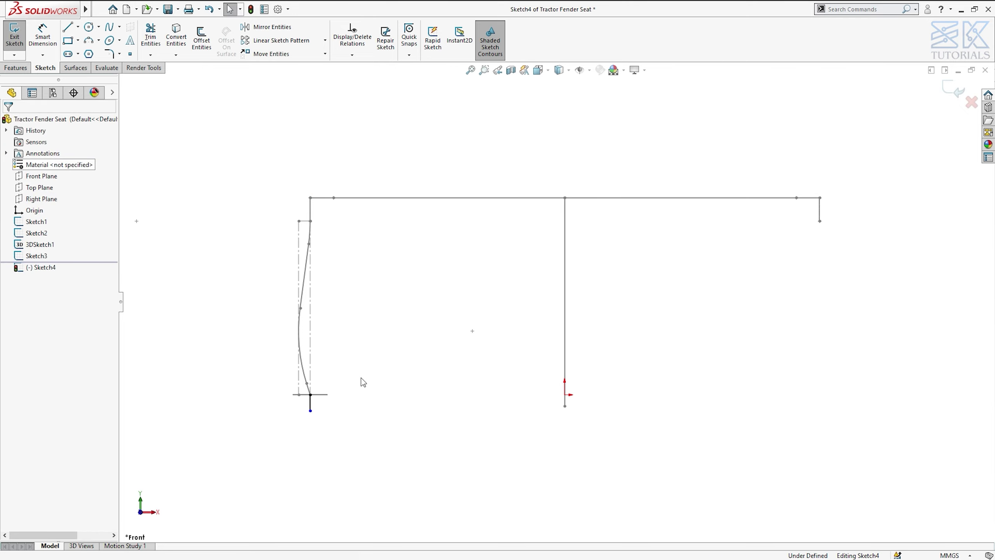
key("d")
left_click(311, 404)
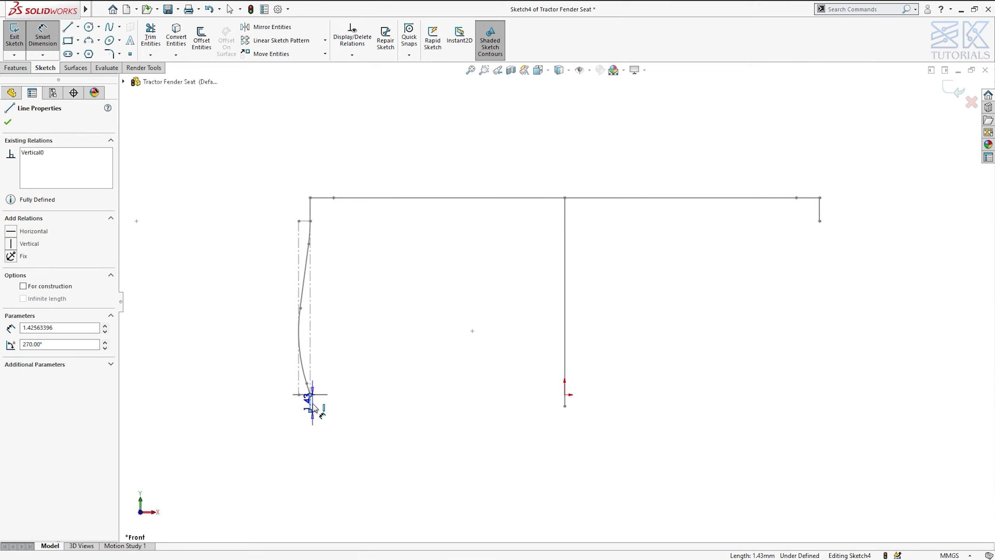
left_click(261, 404)
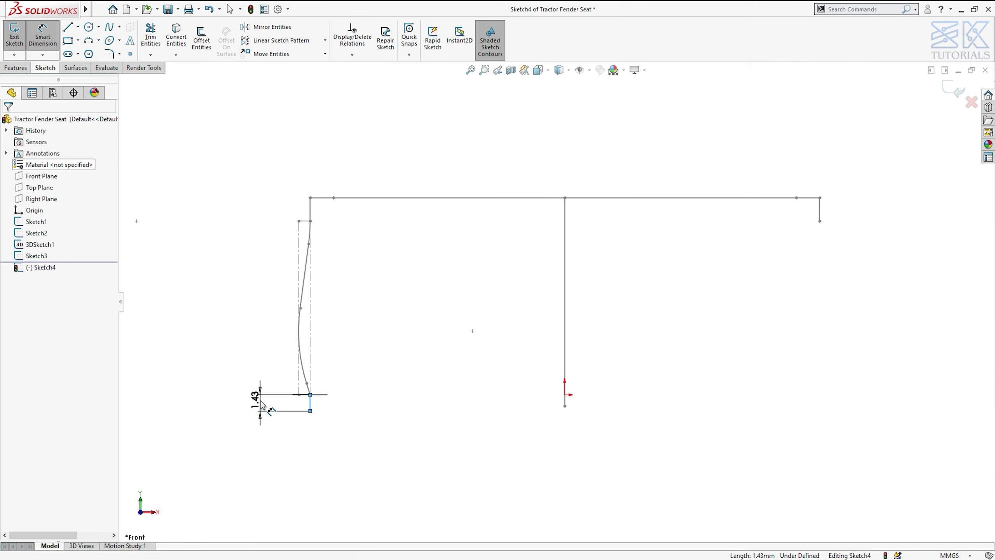
type("3")
key("Return")
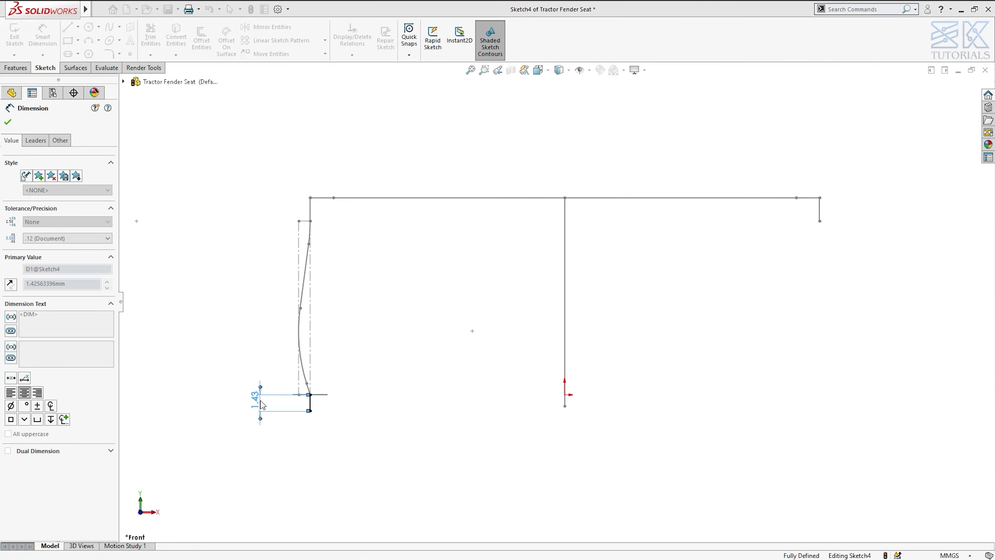
key("Escape")
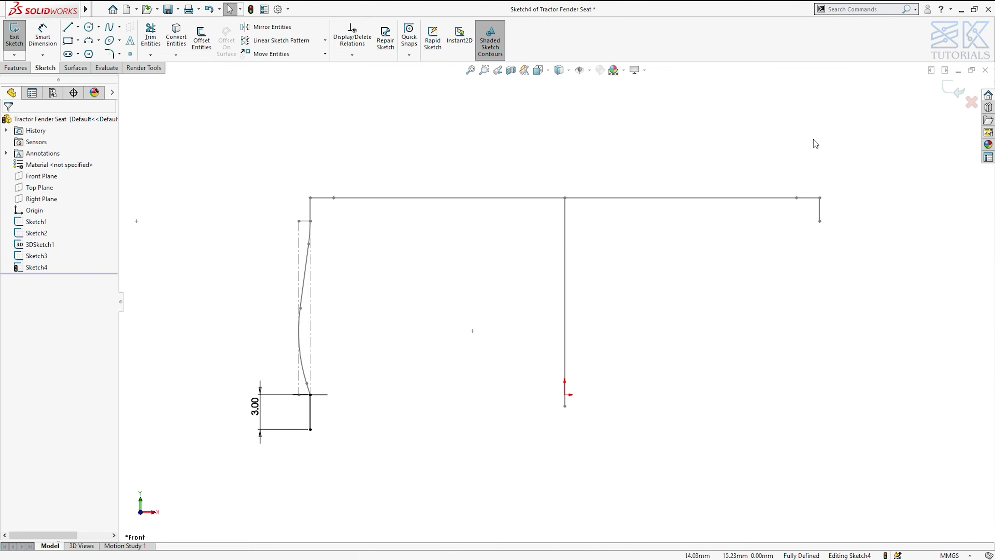
left_click(953, 90)
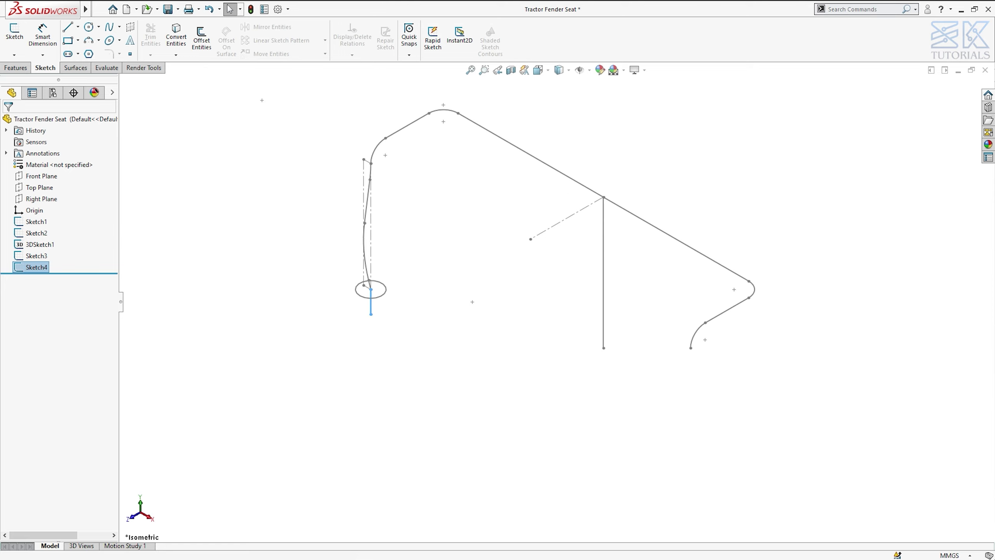
Step: Sweep Sketch2's profile along Sketch1 with merged tangent faces and Keep Normal Constant
left_click(15, 68)
left_click(101, 32)
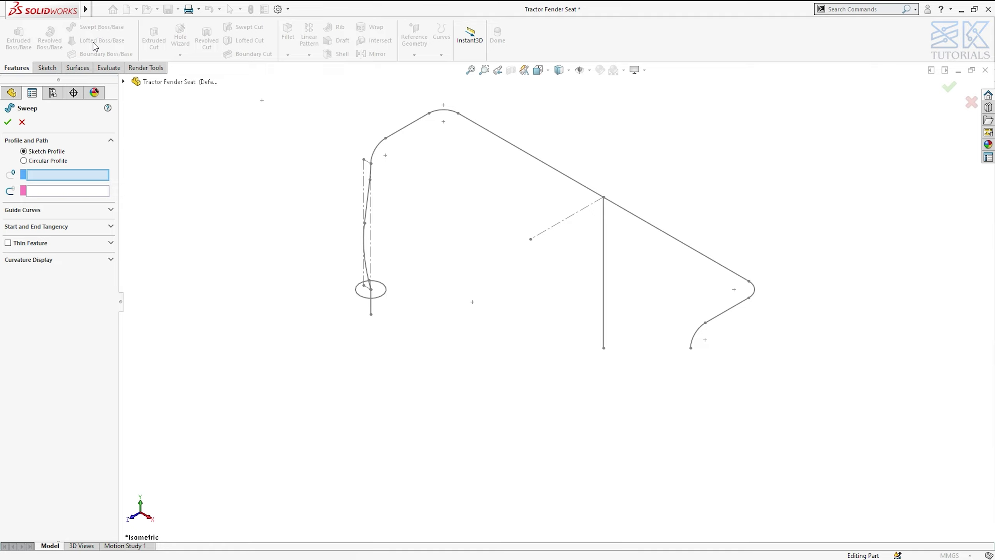
left_click(384, 298)
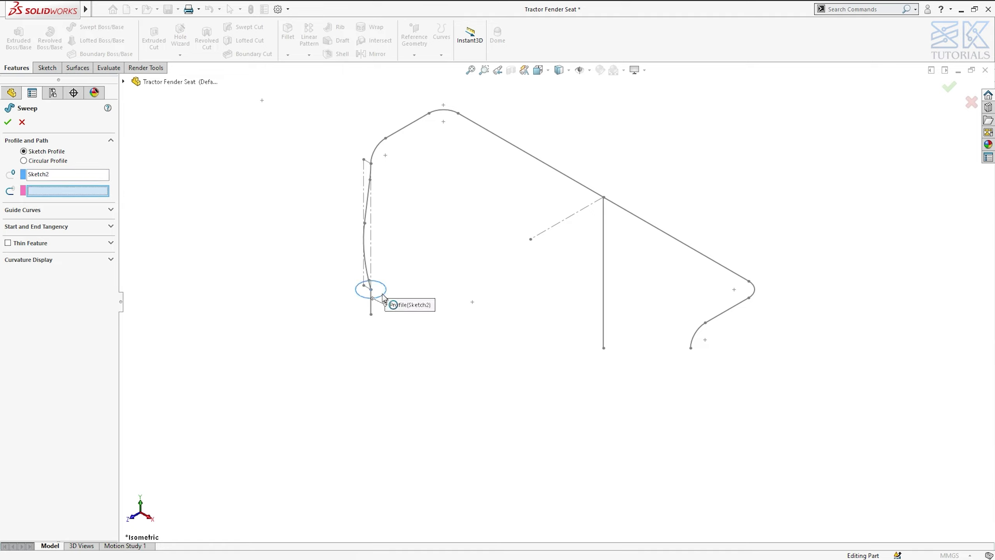
left_click(364, 255)
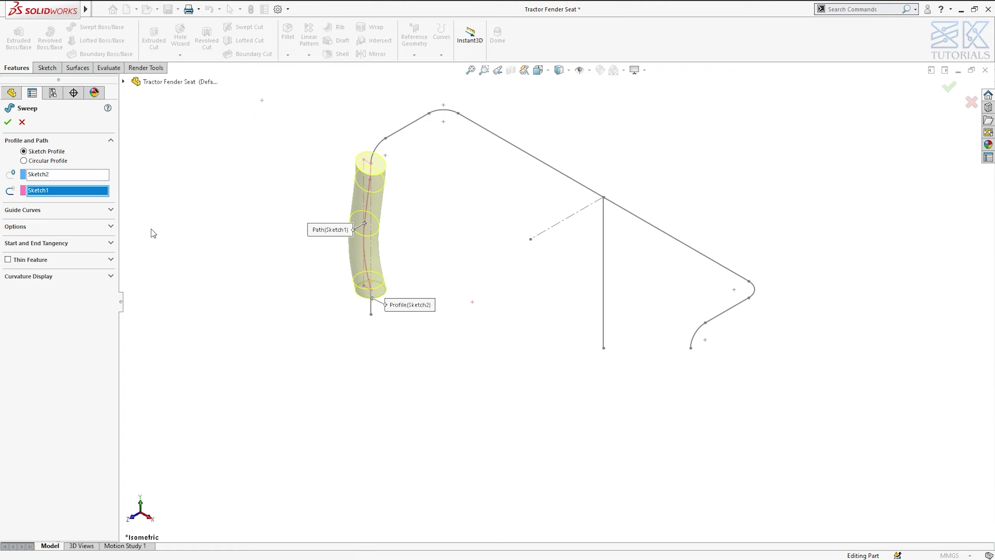
left_click(111, 227)
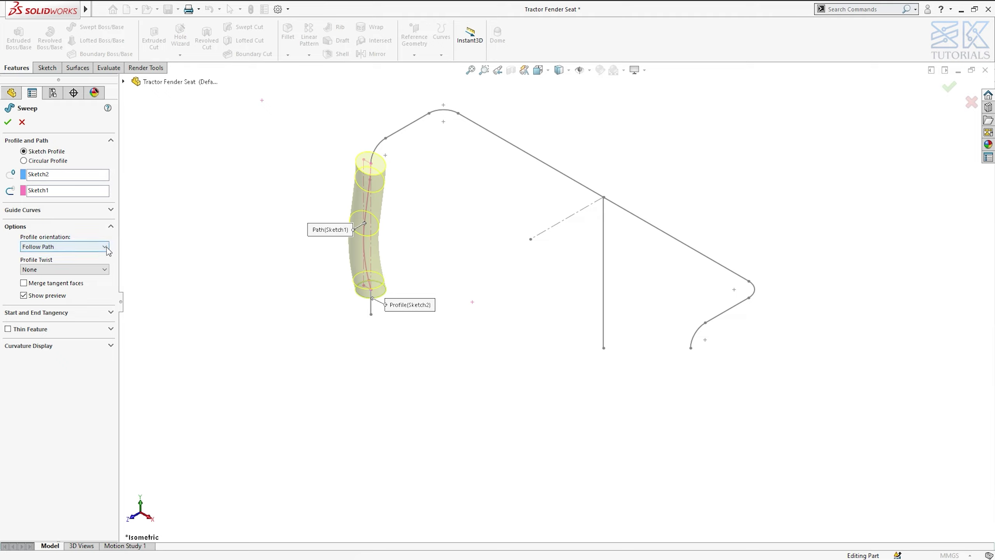
left_click(77, 289)
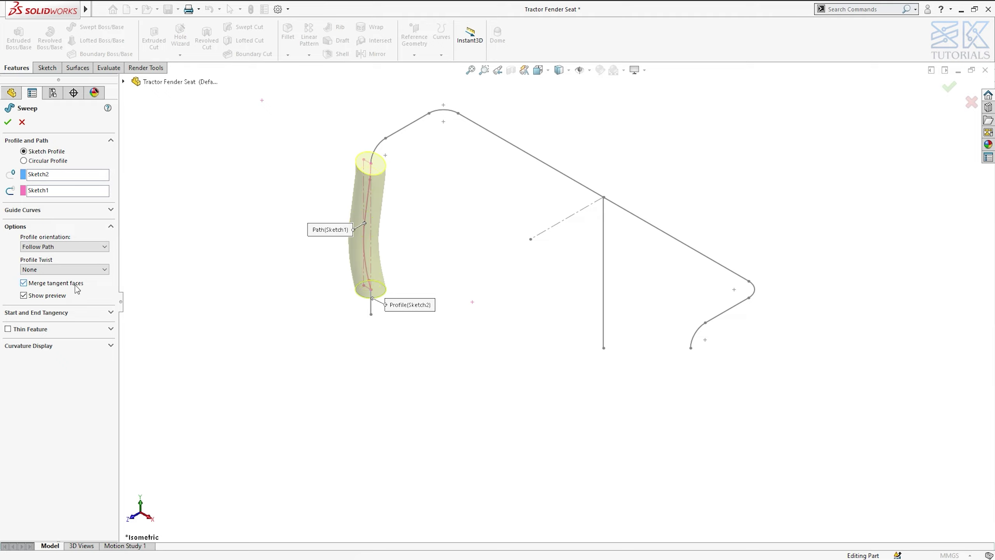
left_click(105, 250)
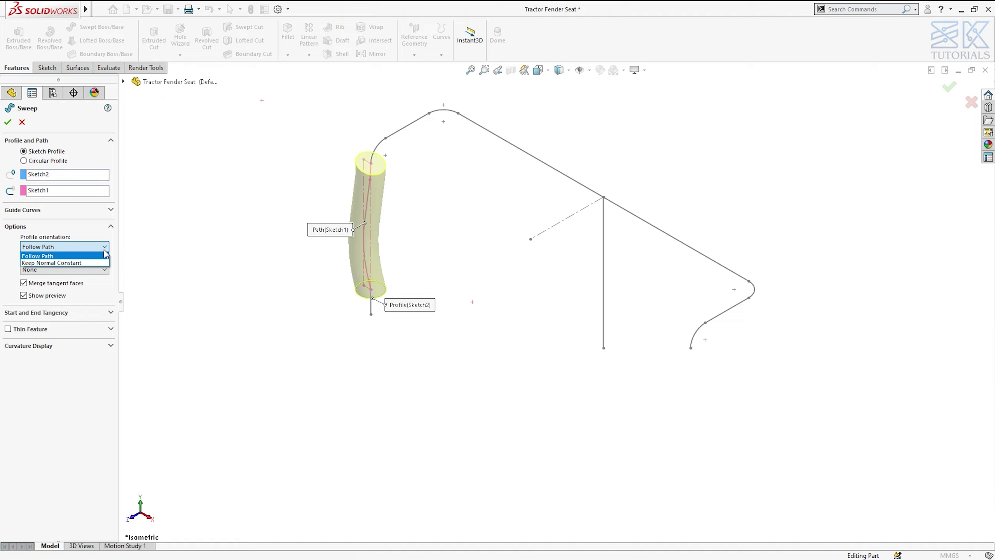
left_click(102, 264)
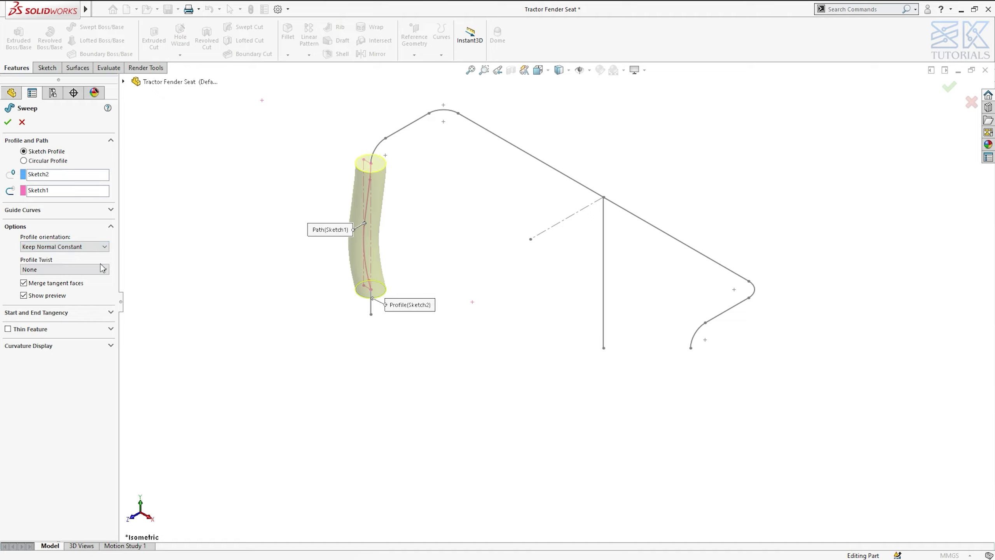
left_click(8, 124)
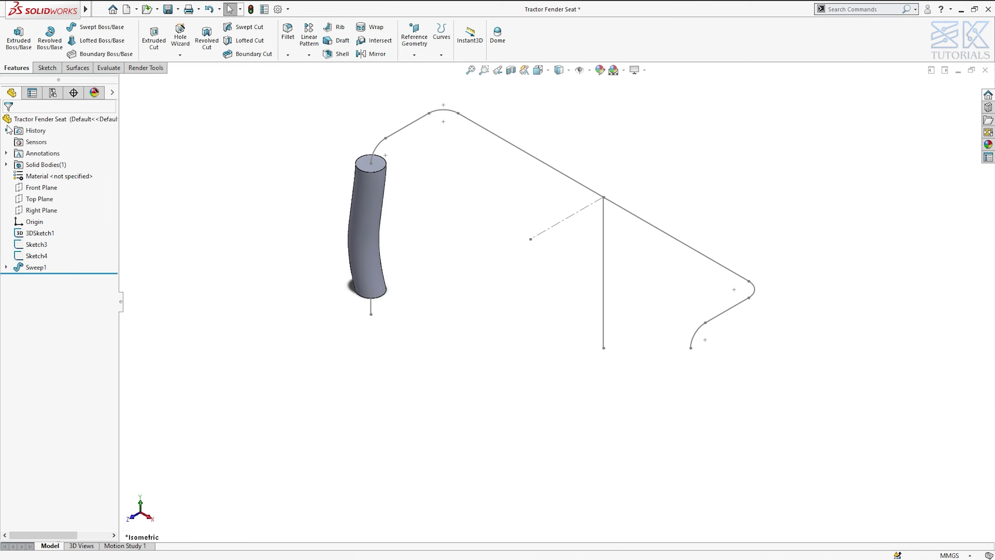
Step: Sweep a 3 mm circular profile along 3DSketch1 with merged tangent faces
left_click(93, 30)
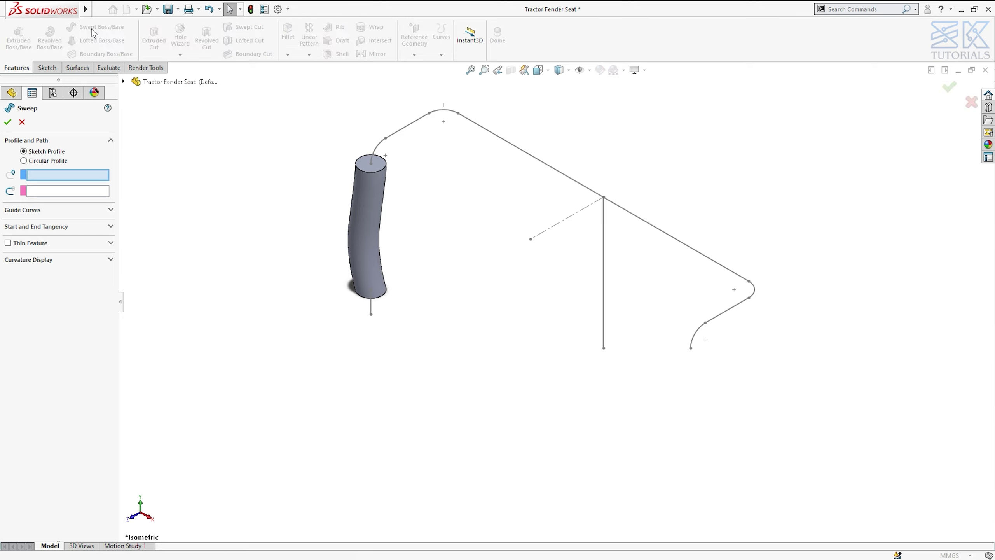
left_click(62, 161)
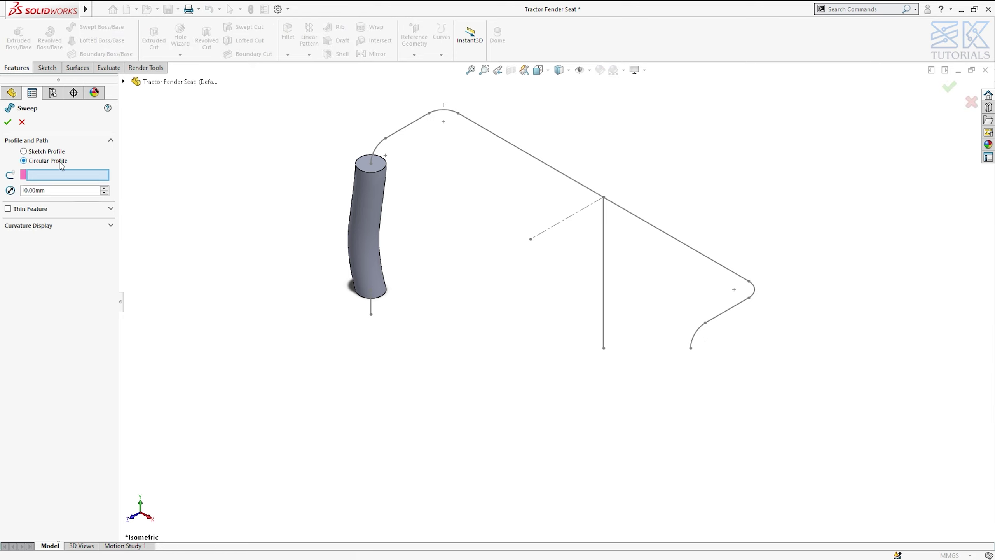
double_click(65, 191)
type("3")
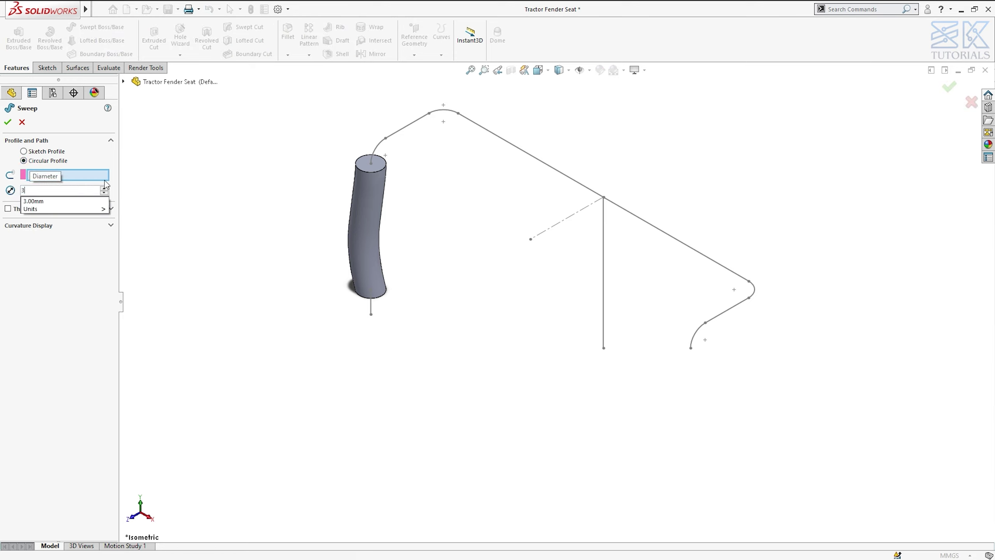
left_click(376, 151)
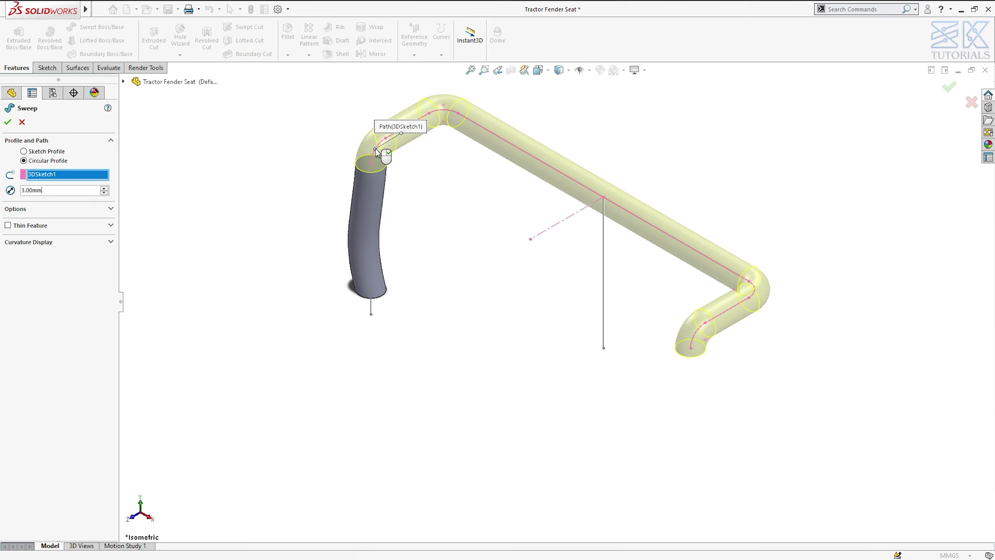
left_click(83, 212)
left_click(68, 223)
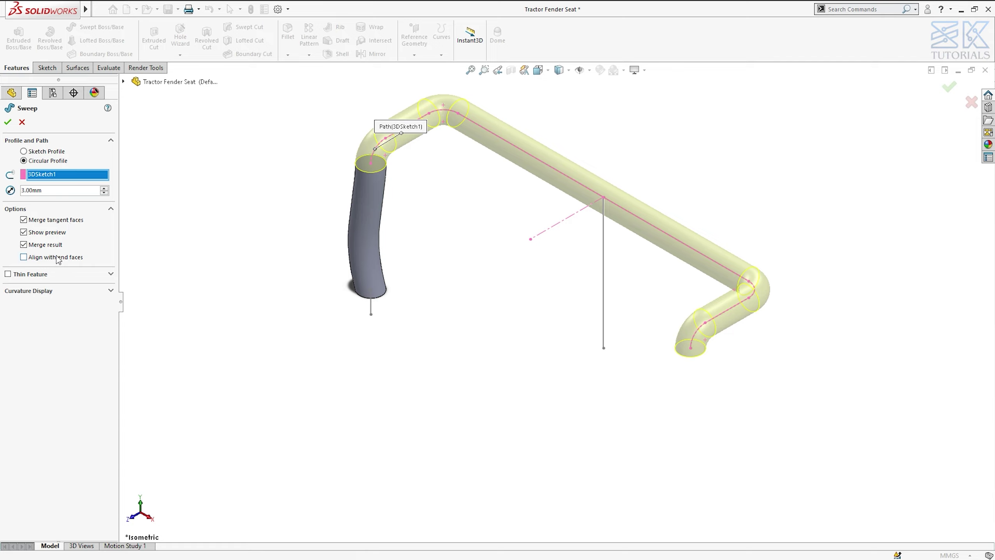
left_click(7, 122)
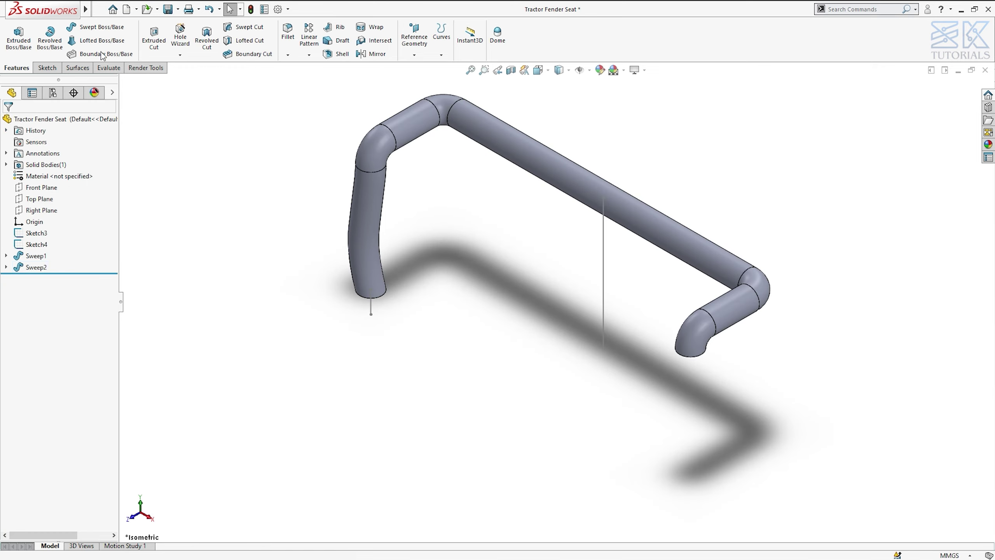
Step: Sweep a 3 mm circular tube along the vertical centre line of Sketch3
left_click(102, 28)
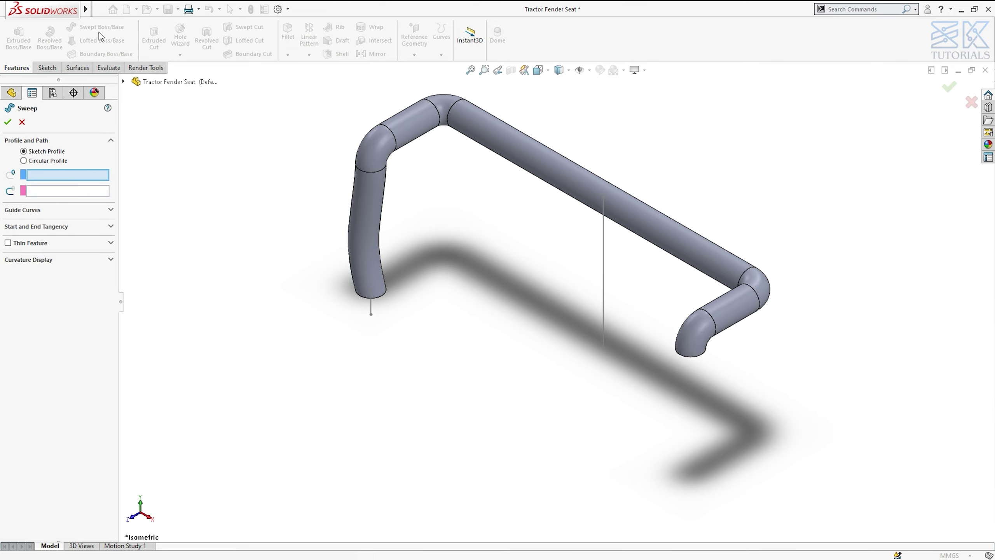
left_click(57, 161)
type("3")
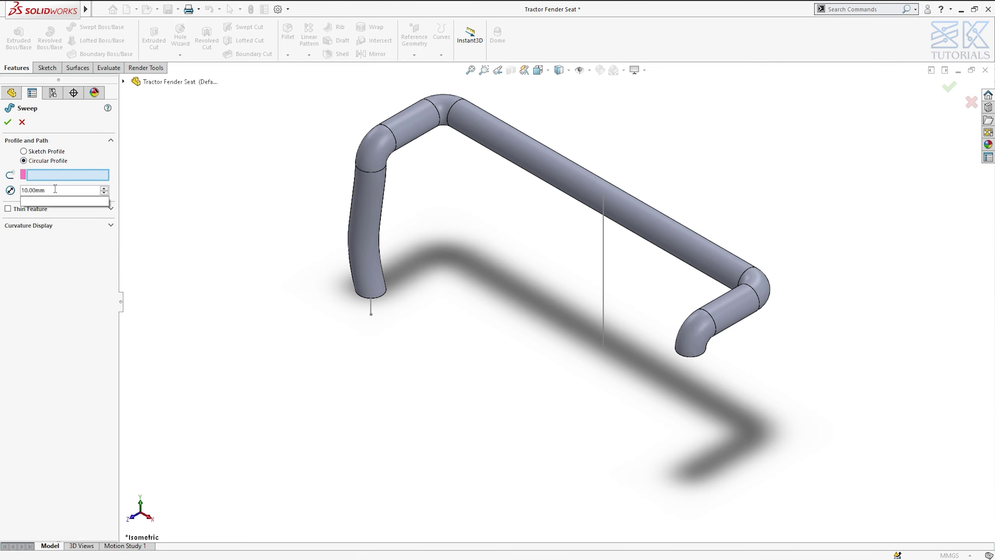
left_click(607, 273)
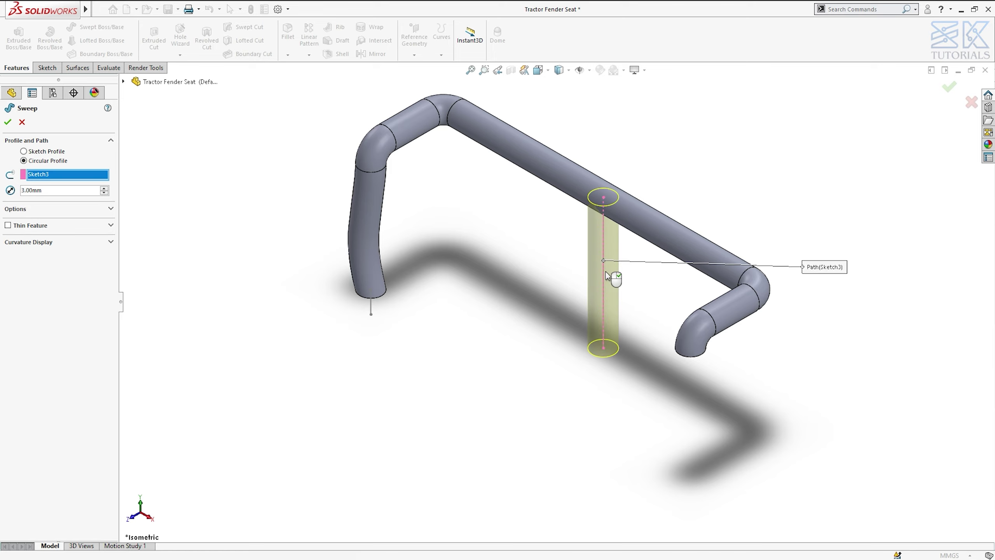
right_click(606, 272)
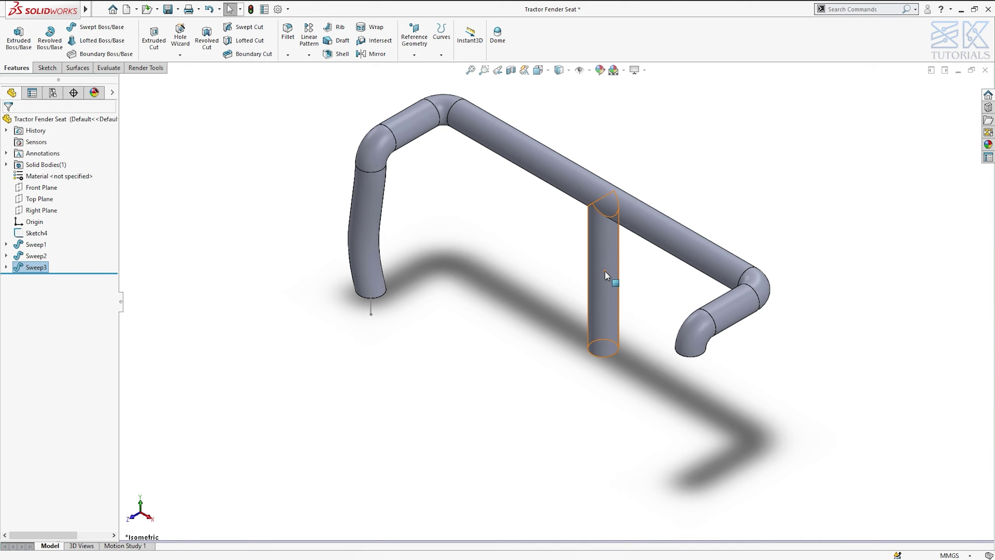
key("Escape")
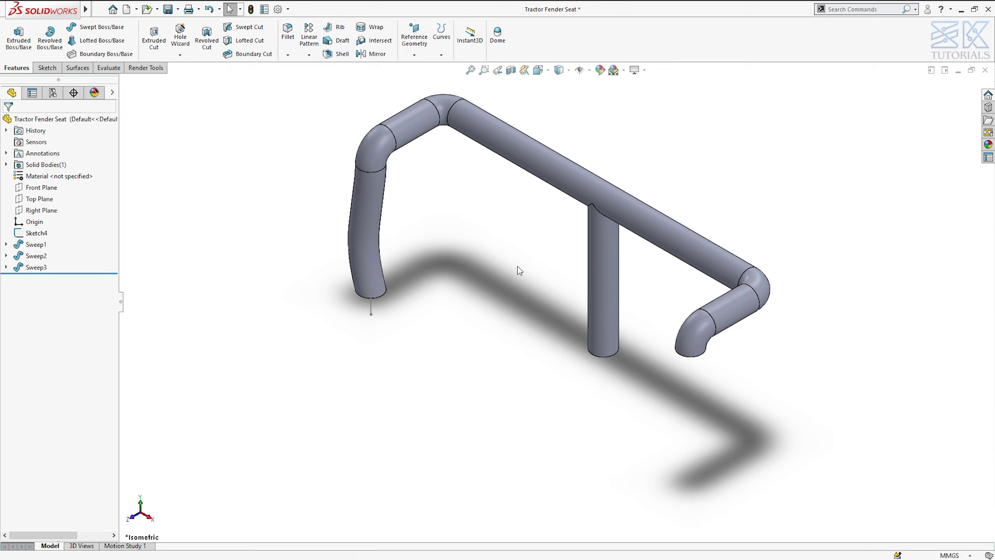
Step: Sweep a 2 mm circular foot tube along Sketch4's short line under the left leg
left_click(122, 31)
left_click(62, 161)
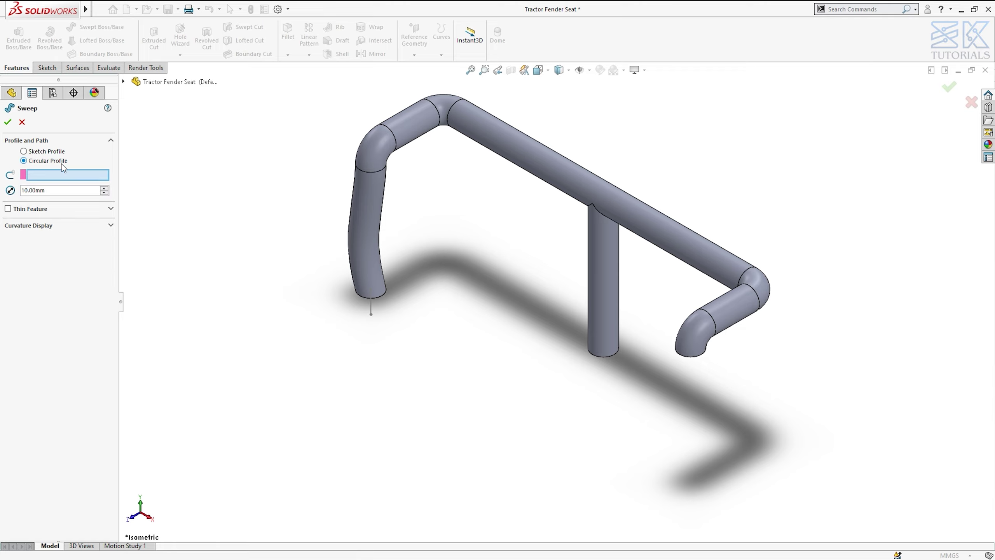
left_click(66, 190)
type("2")
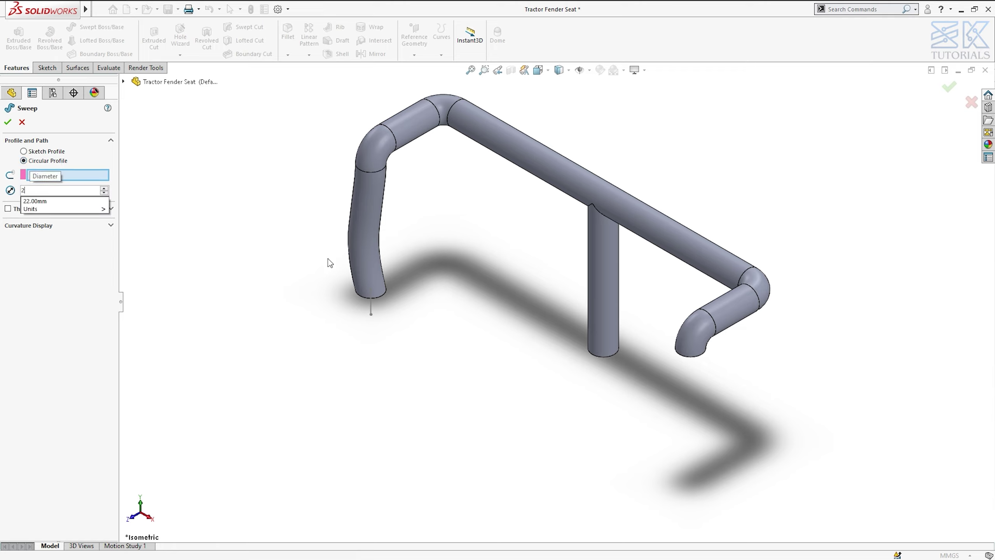
left_click(370, 309)
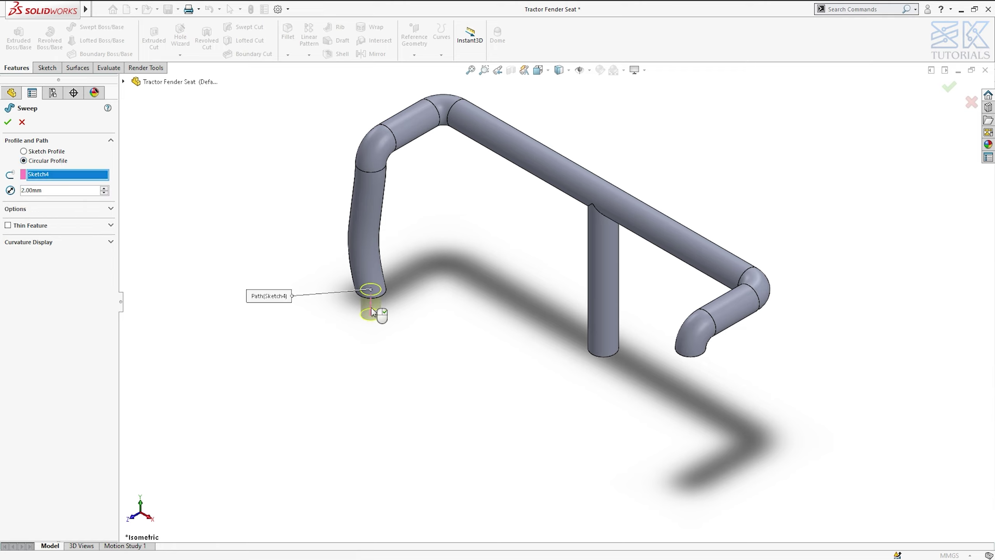
right_click(372, 311)
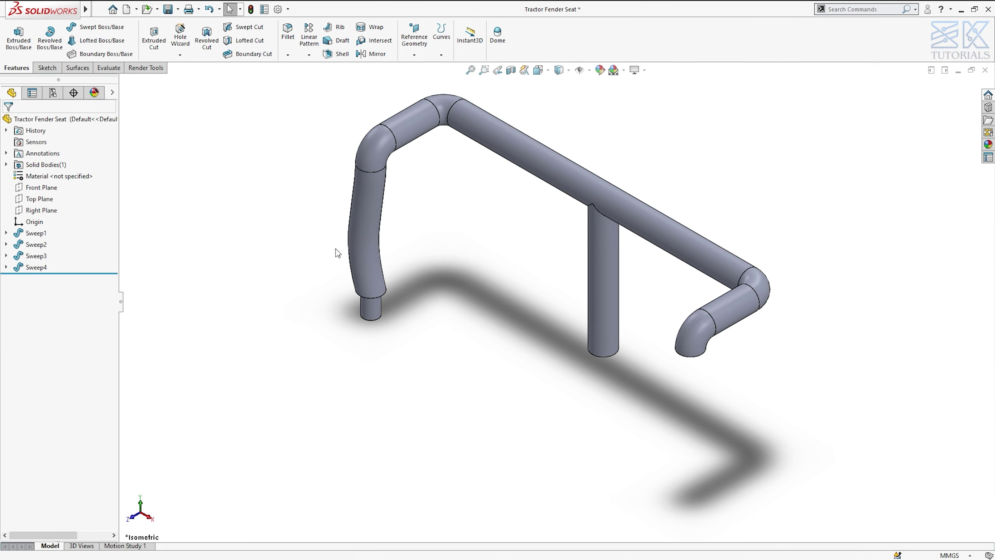
Step: Mirror Sweep4 and Sweep1 across the Right Plane
left_click(372, 54)
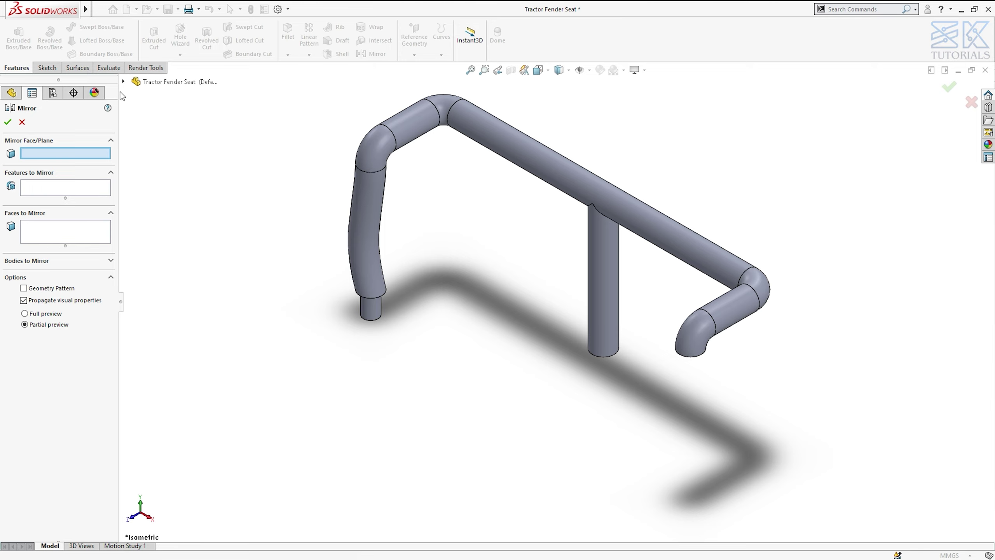
left_click(123, 82)
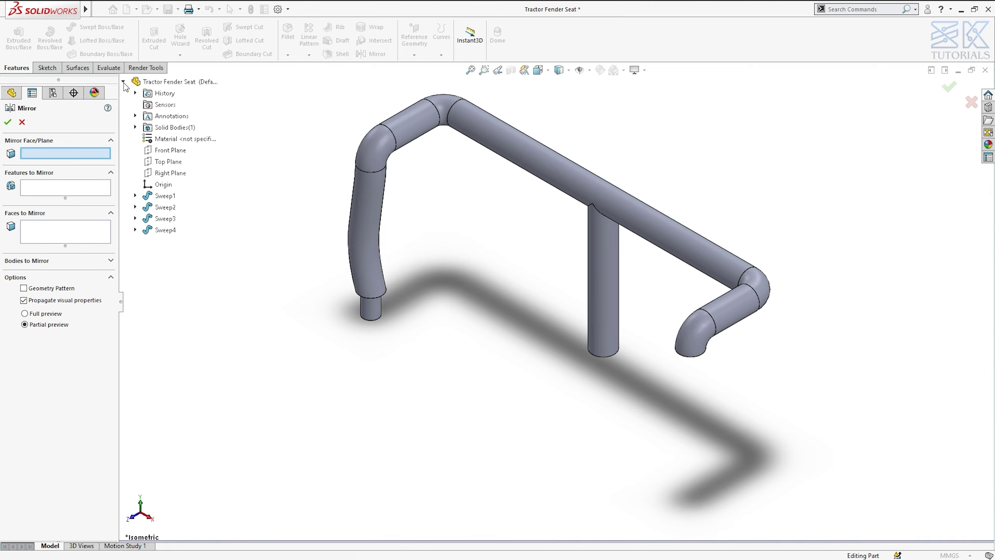
left_click(153, 174)
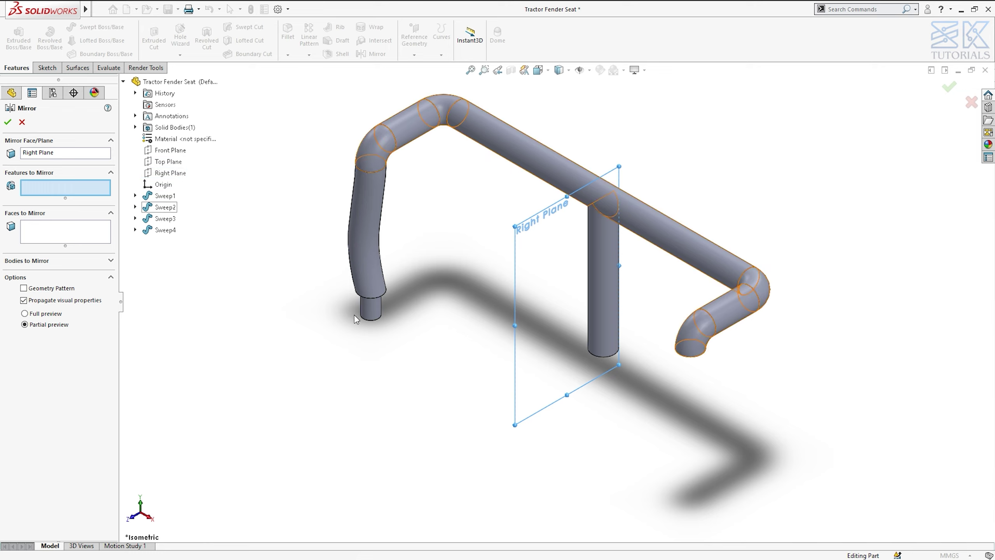
left_click(371, 309)
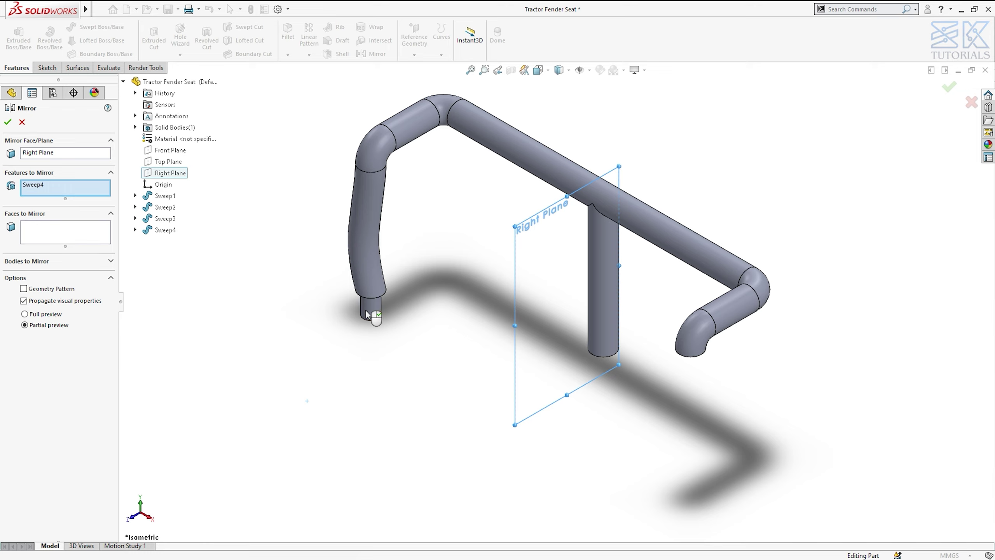
left_click(372, 281)
right_click(371, 281)
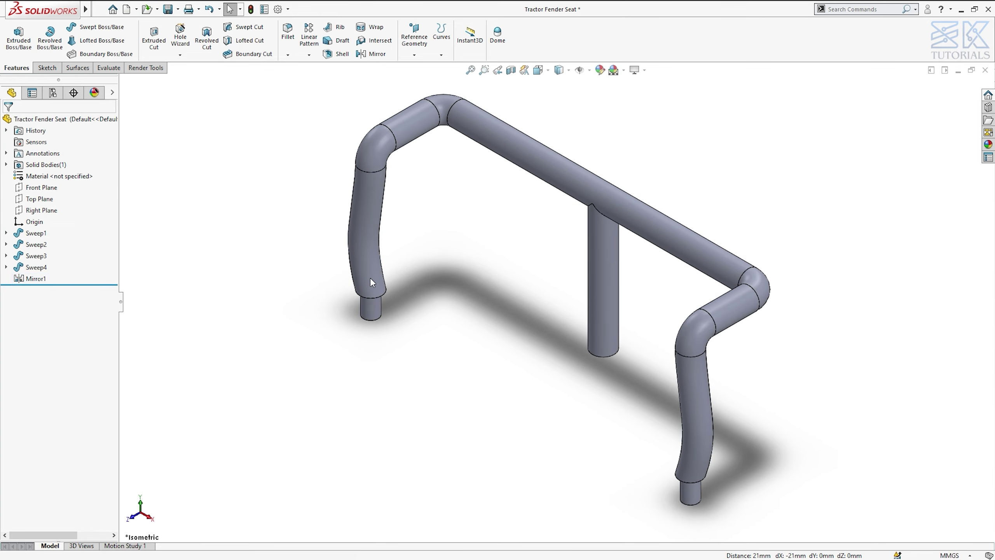
Step: Fillet both leg-to-foot joints and both sides of the centre post junction at 1 mm
left_click(288, 38)
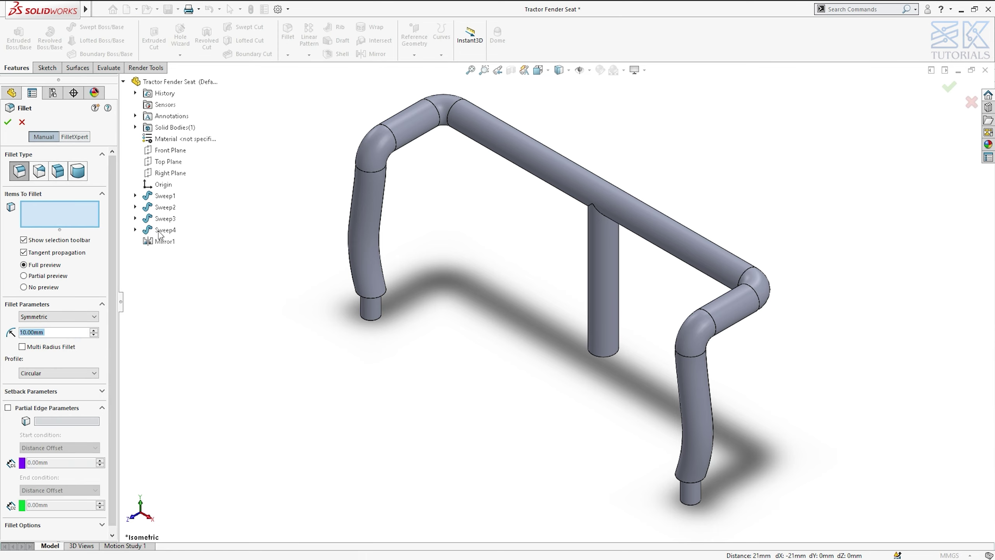
type("1")
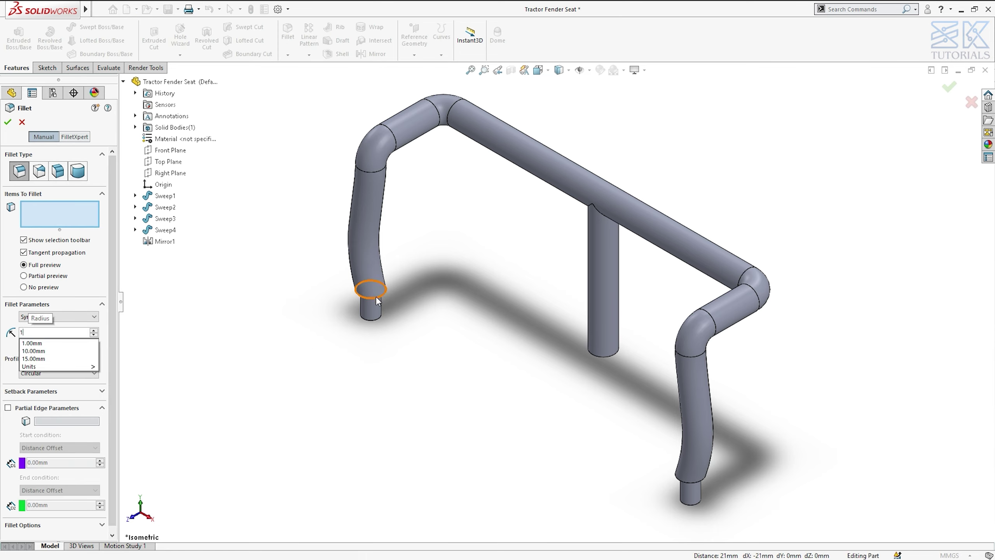
left_click(376, 297)
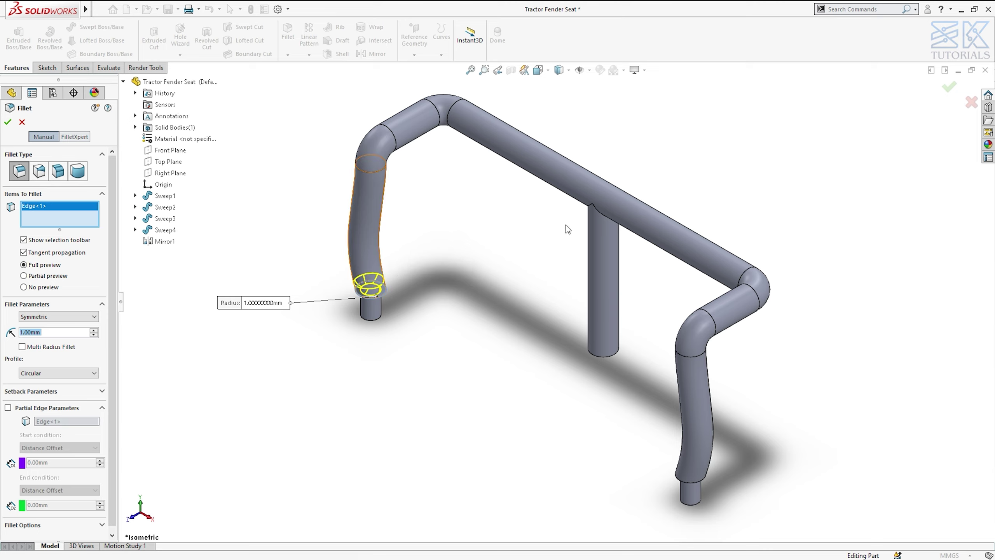
left_click(590, 207)
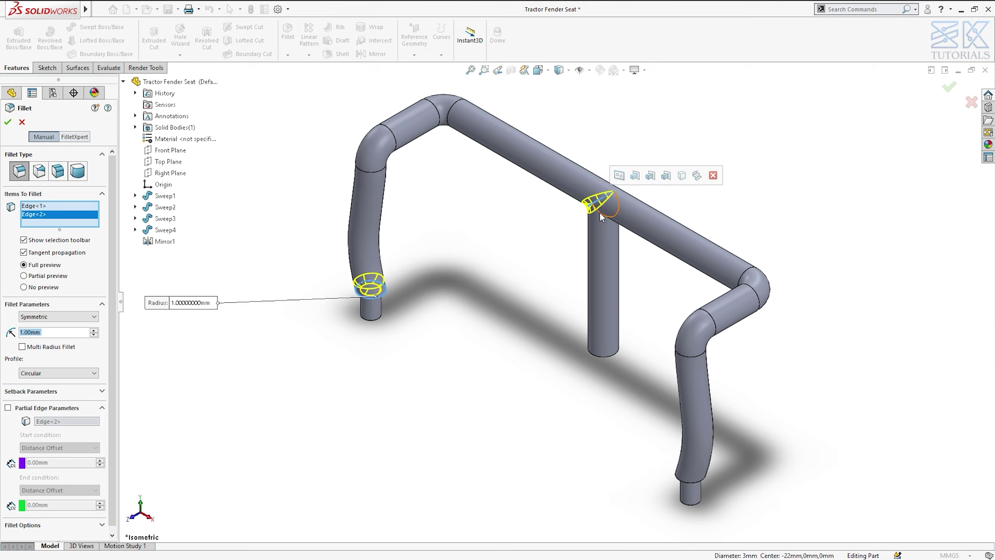
left_click(602, 215)
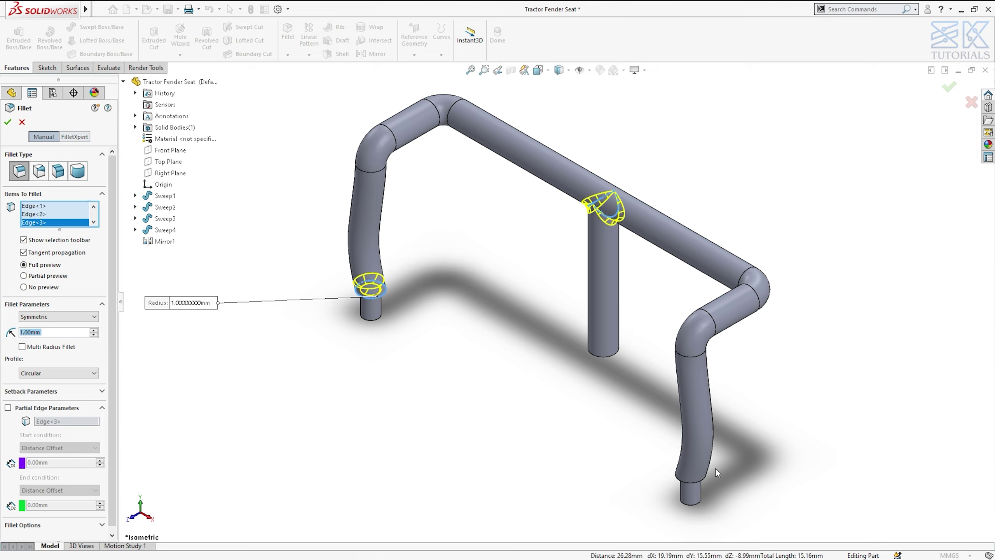
left_click(701, 479)
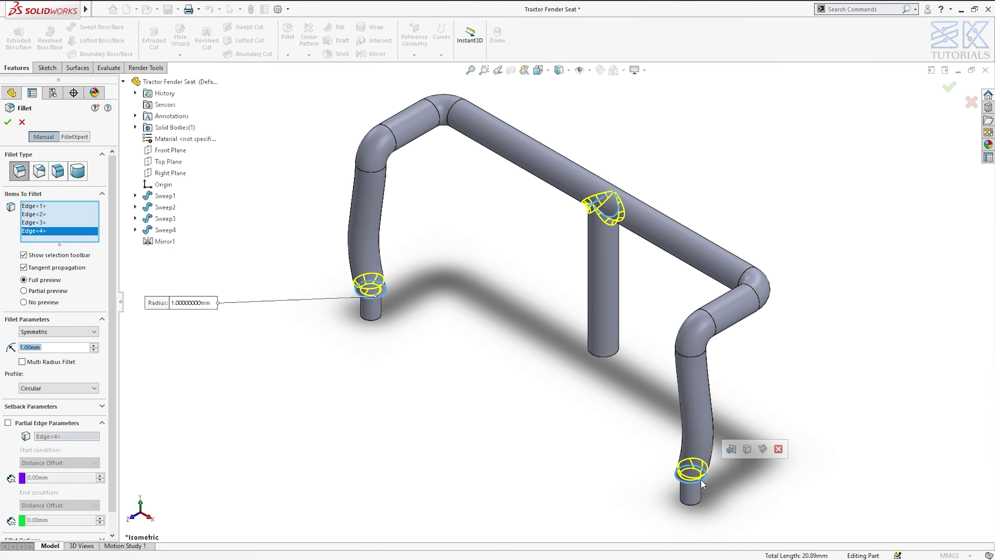
key("Return")
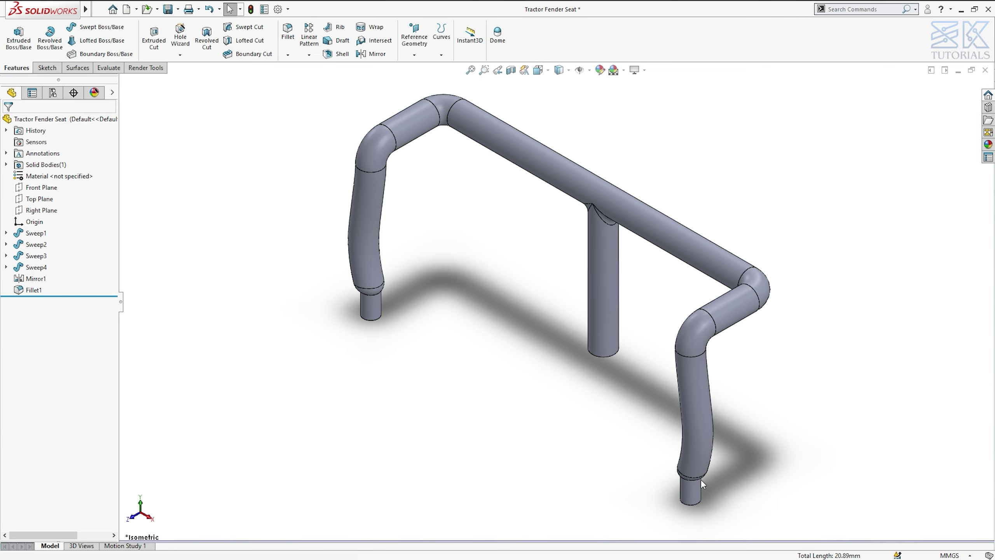
Step: Apply the black low gloss plastic appearance to the whole part
key("f")
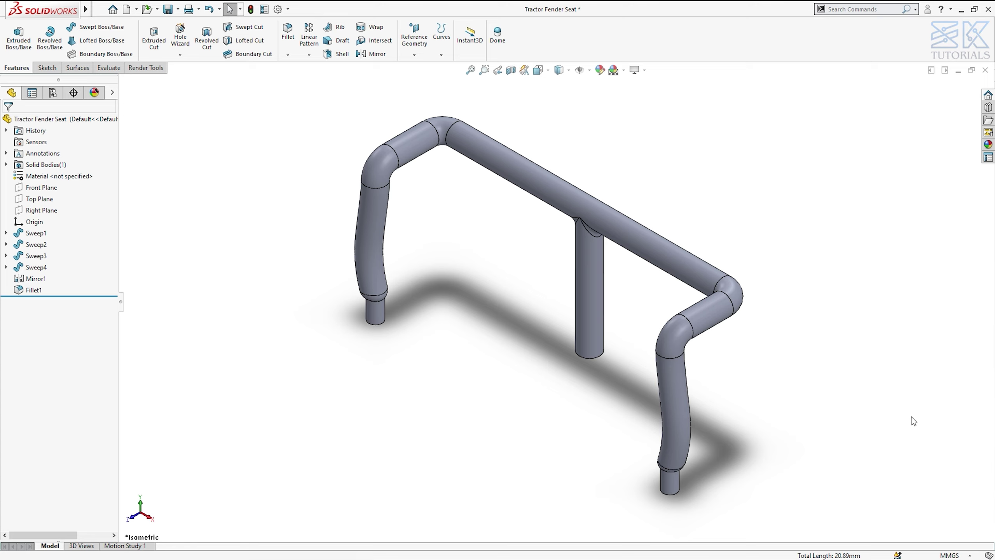
left_click(988, 146)
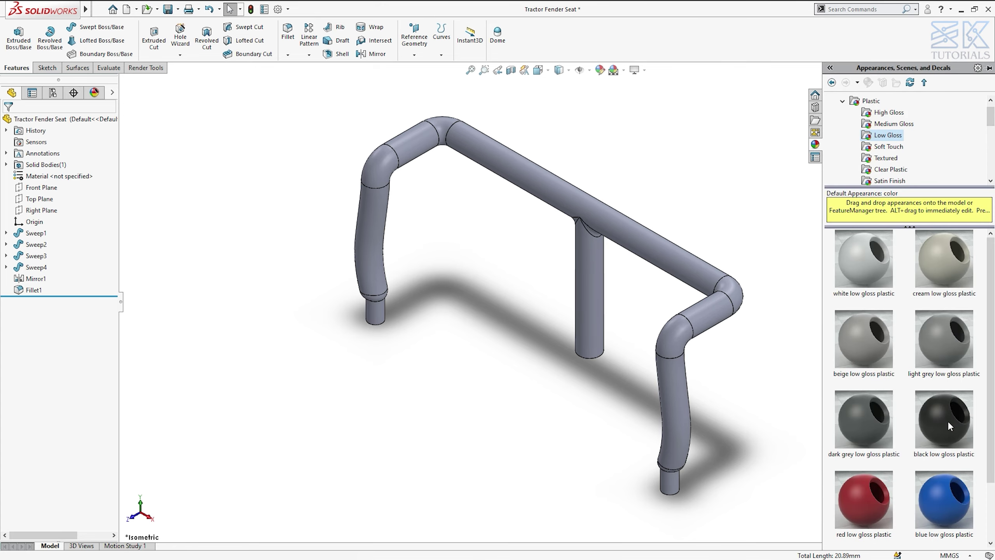
left_click_drag(950, 426, 721, 312)
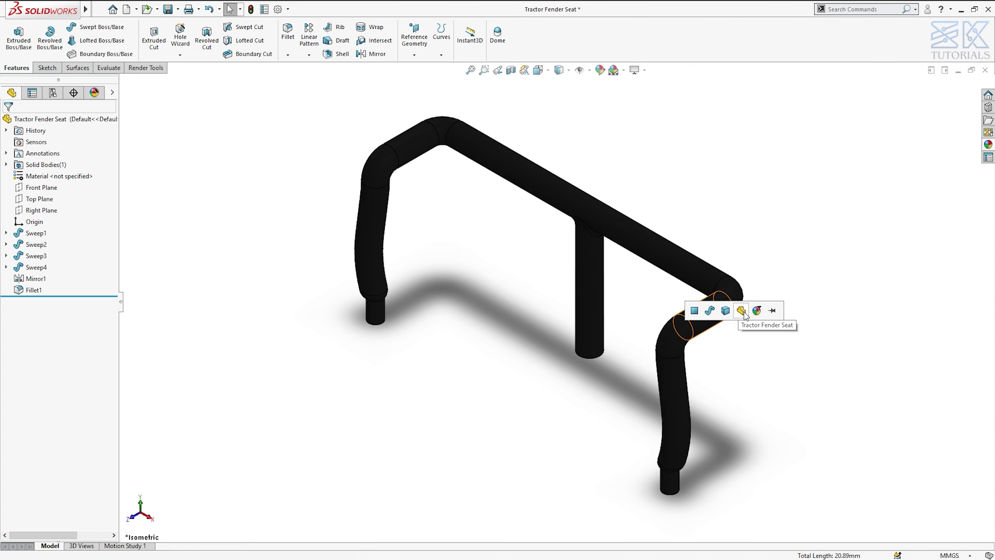
left_click(742, 311)
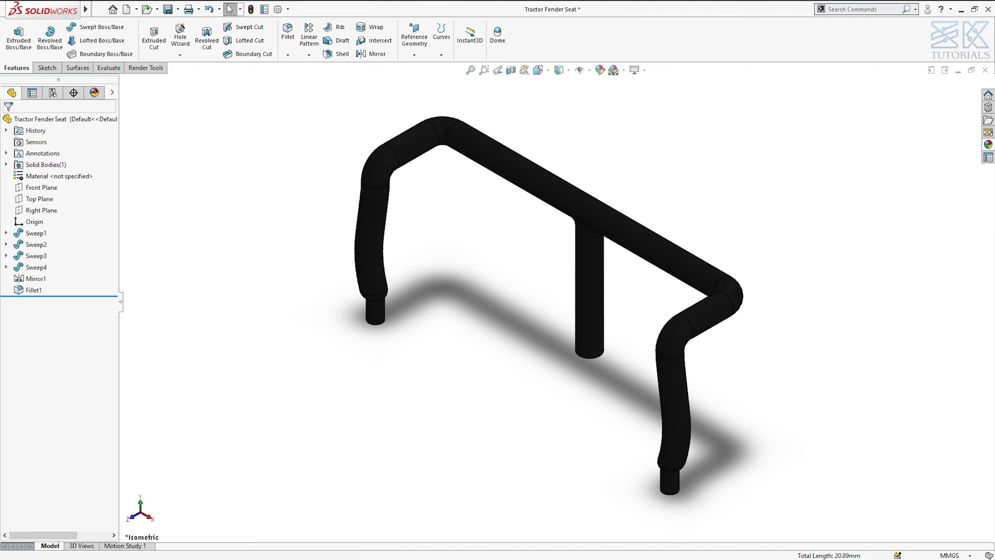